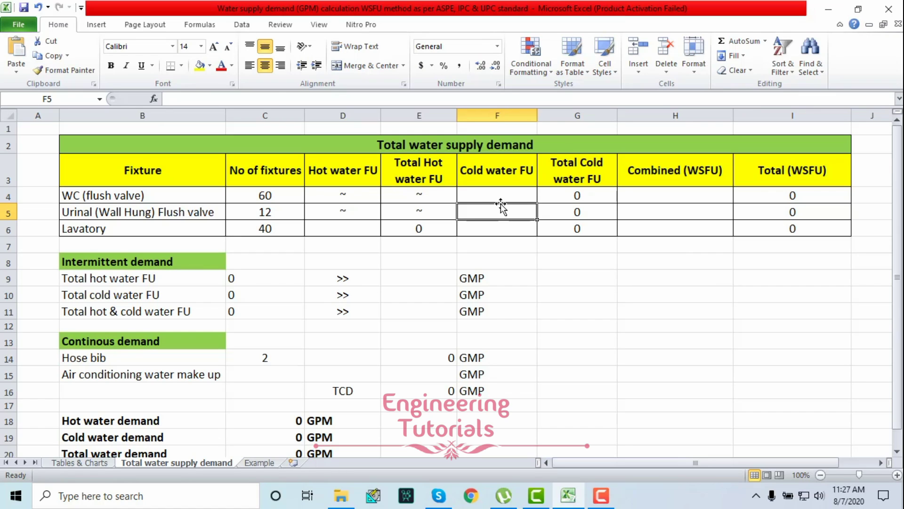
Examine the layout of the water supply demand table and the distribution system sizing figure on the Example sheet.
click(480, 144)
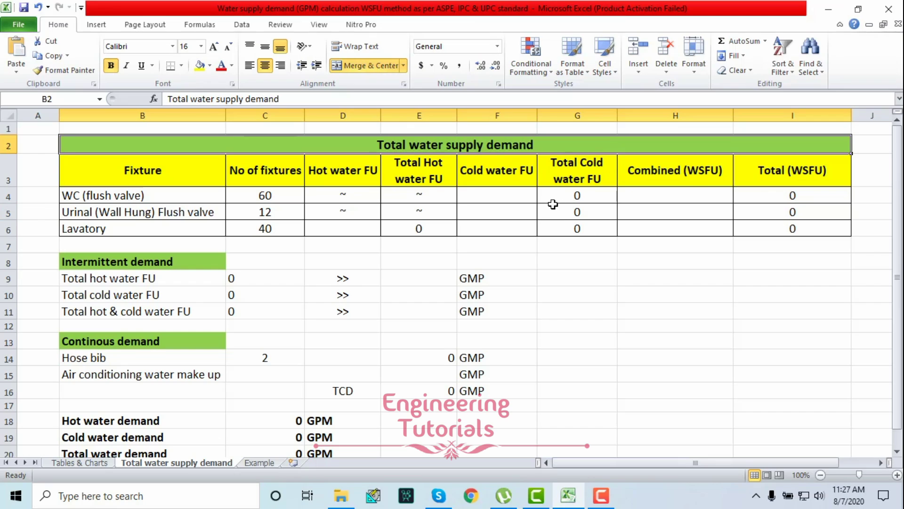
click(523, 228)
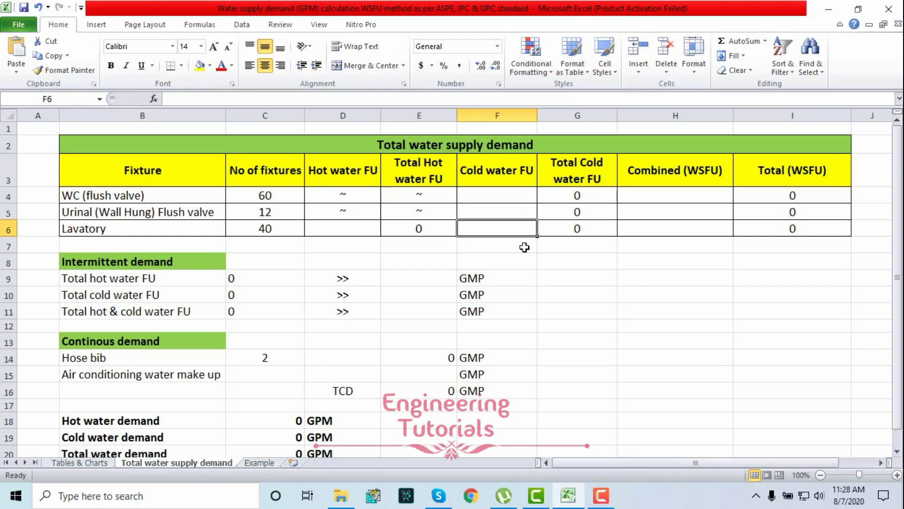
click(524, 199)
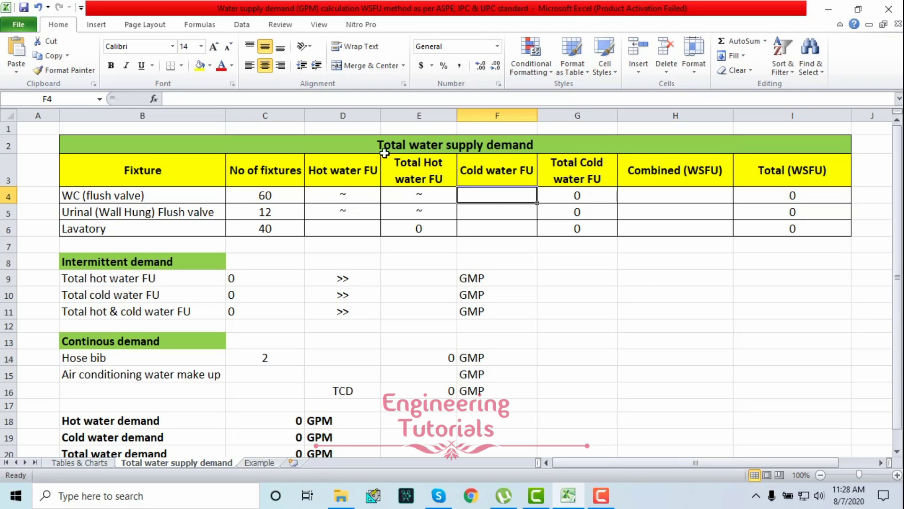
click(421, 154)
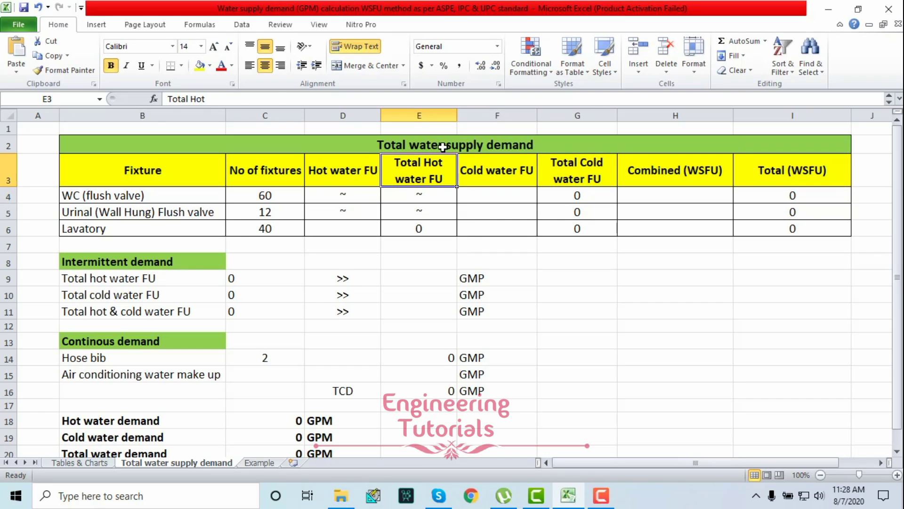
click(443, 147)
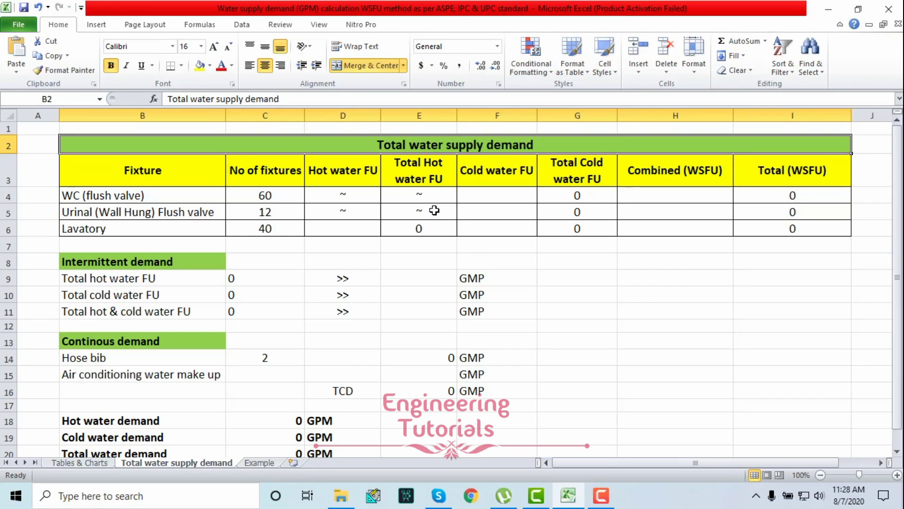
drag(177, 153, 404, 204)
click(405, 204)
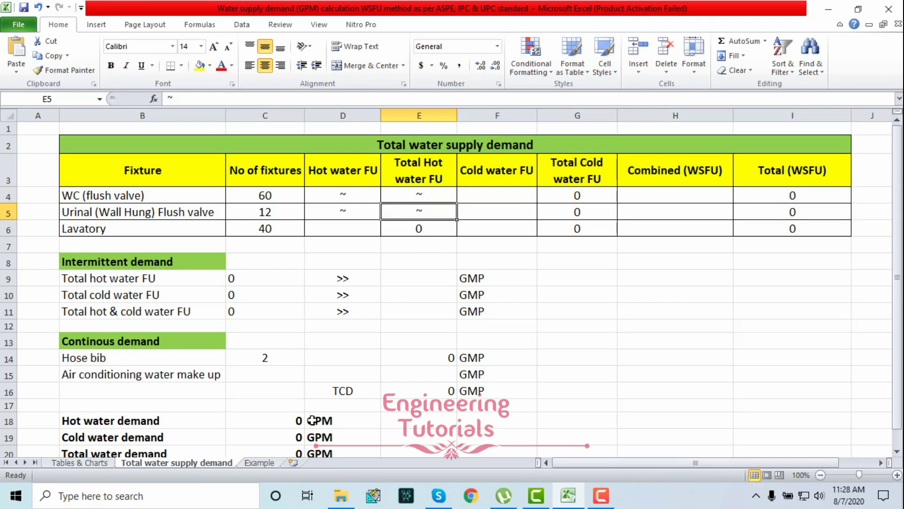
click(259, 463)
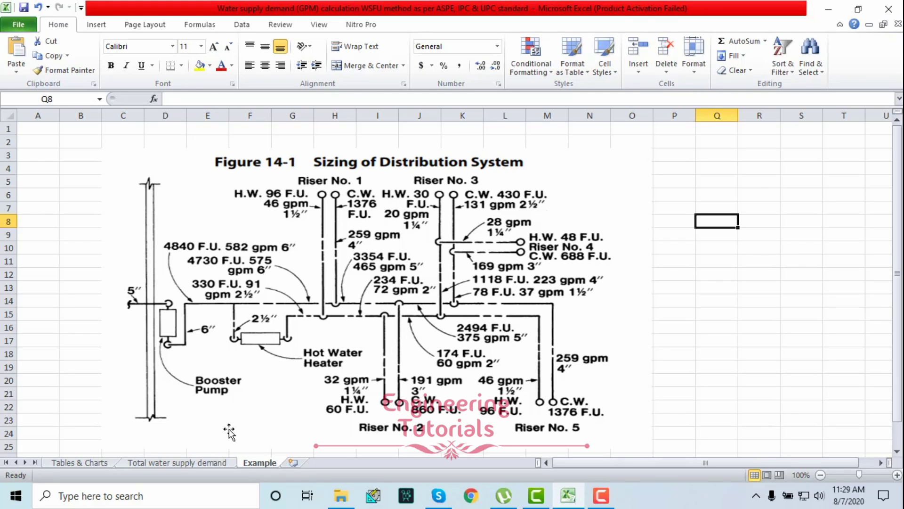
click(205, 462)
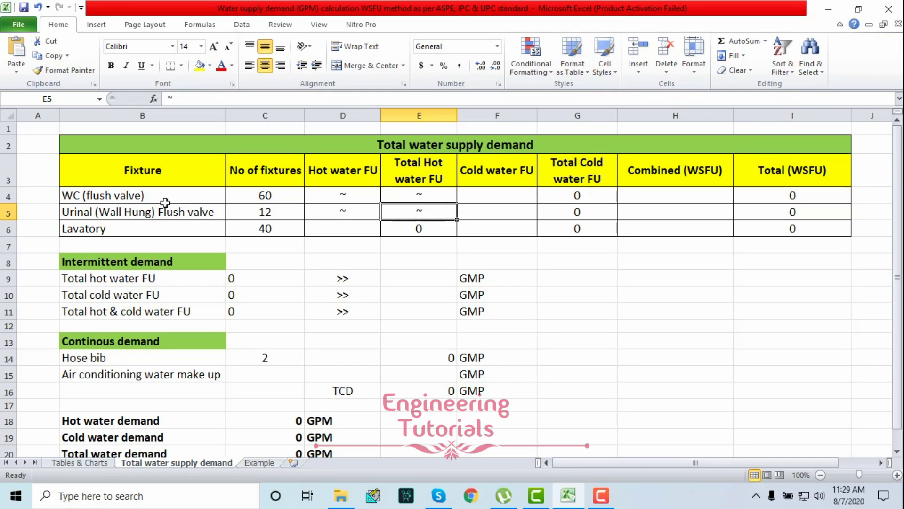
Review the WC, urinal and lavatory entries and their fixture quantities in the total water supply demand table.
drag(167, 197, 162, 227)
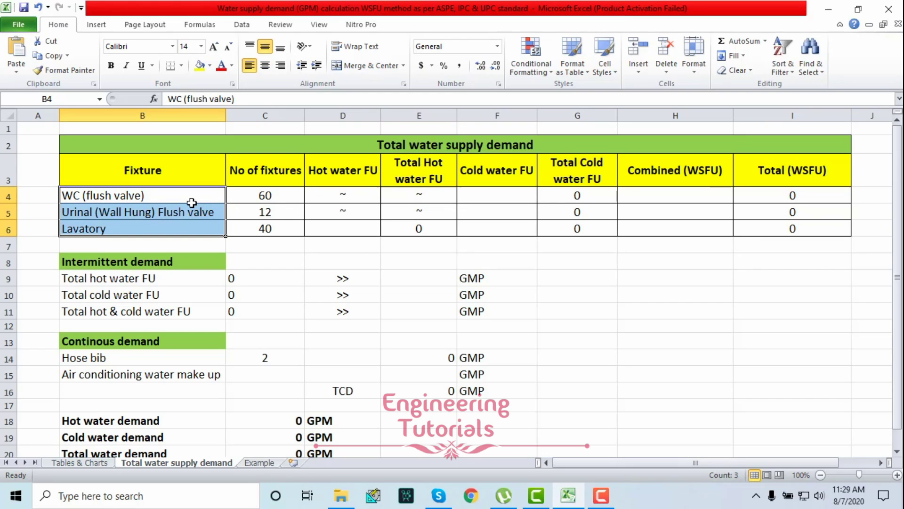
click(135, 202)
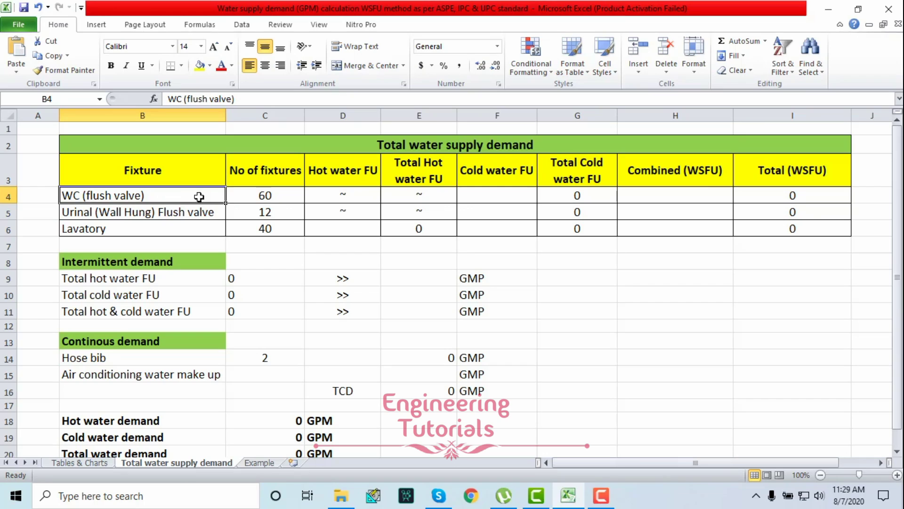
click(267, 196)
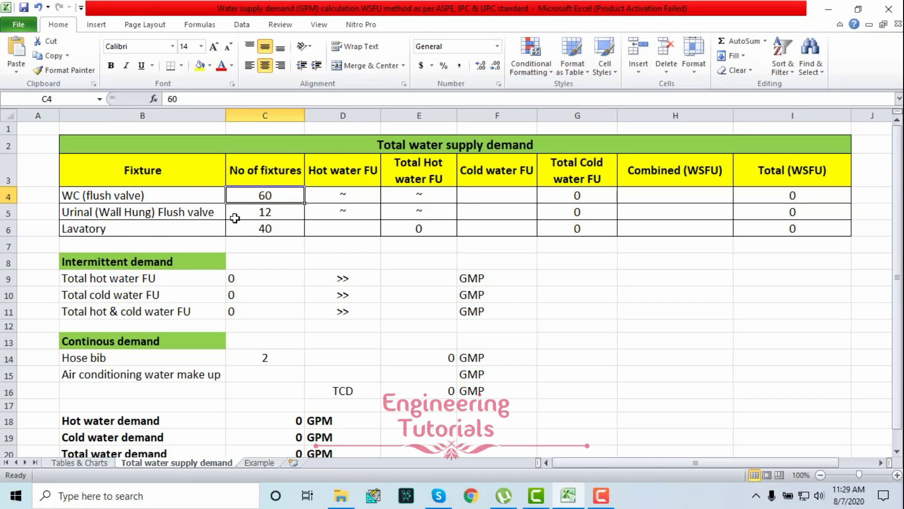
click(181, 218)
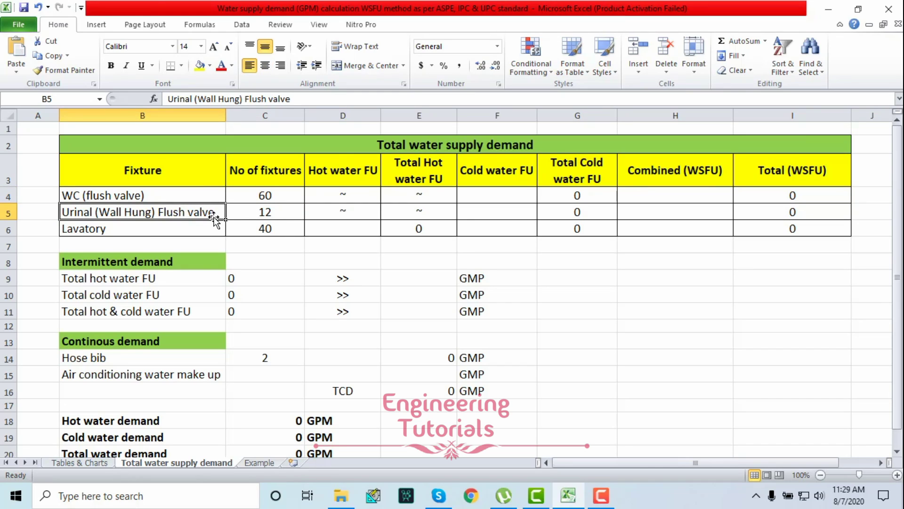
click(275, 216)
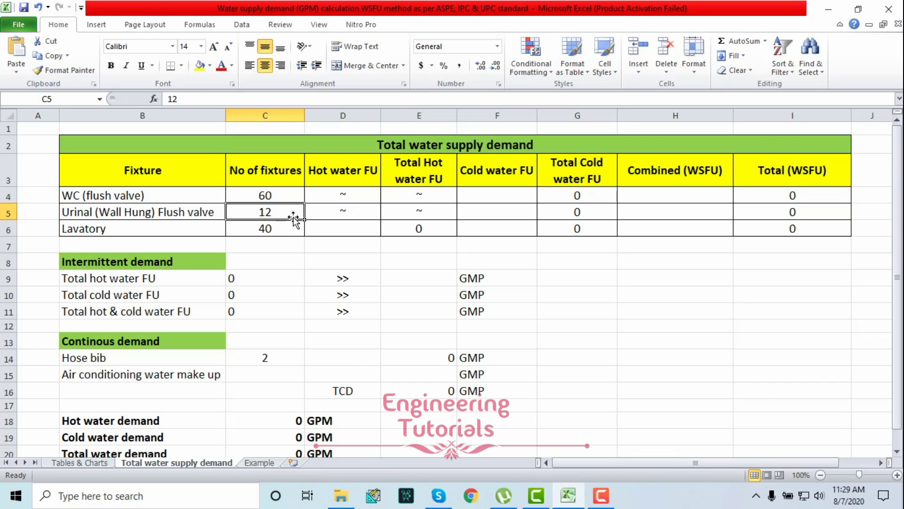
click(149, 229)
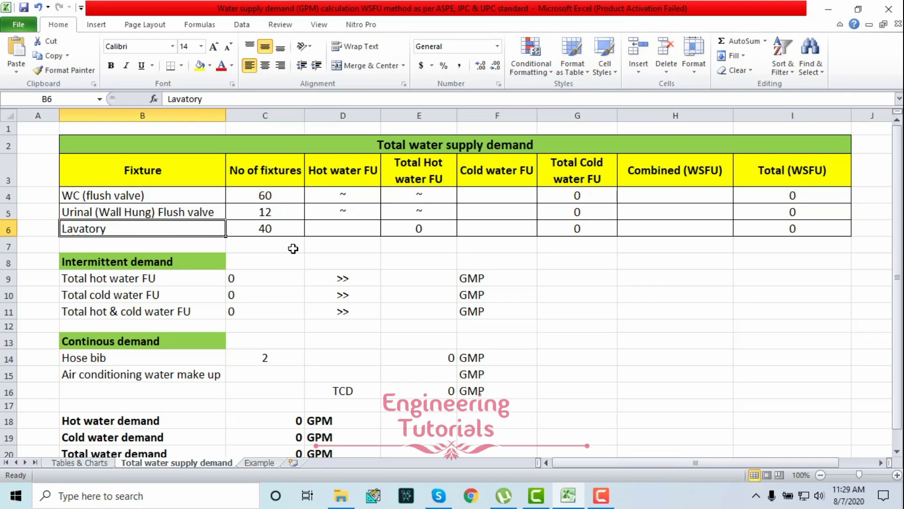
click(273, 230)
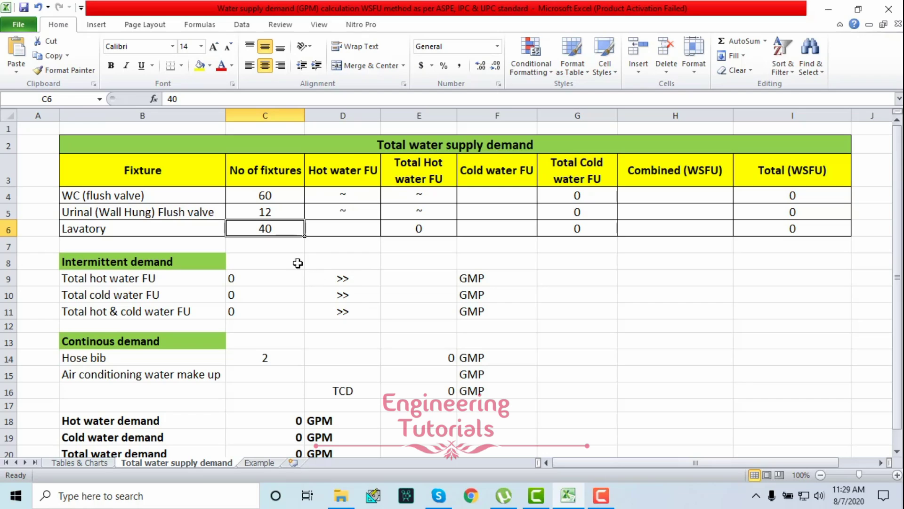
drag(281, 197, 277, 226)
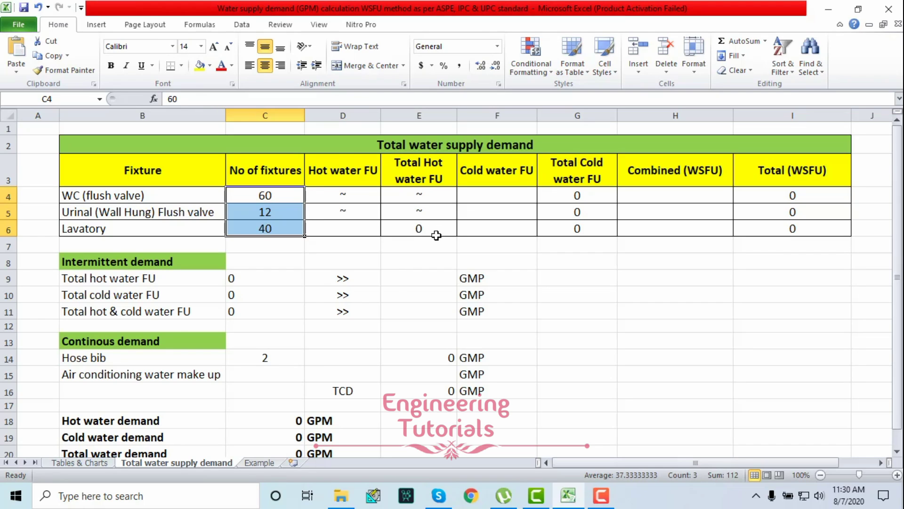
click(498, 194)
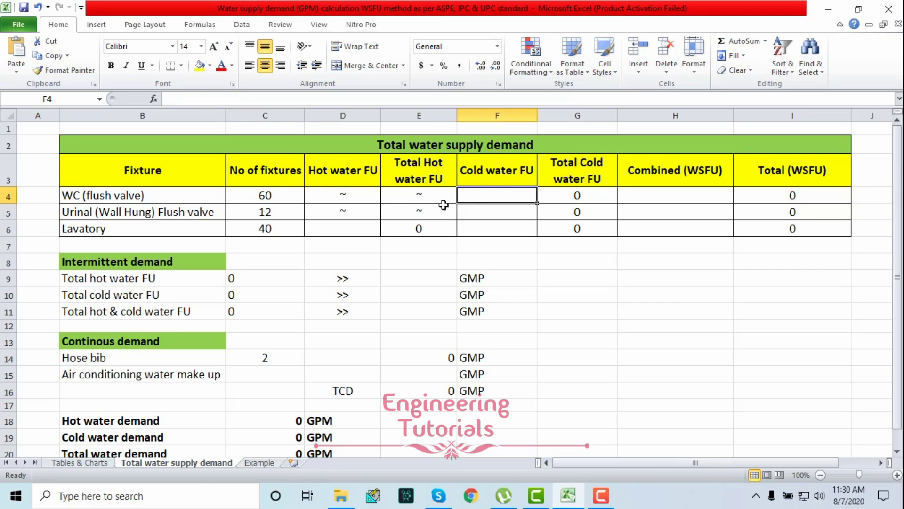
click(164, 196)
click(165, 209)
click(168, 226)
Look over the reference tables on the Tables & Charts sheet and the WC row's fixture unit cells in the demand table.
click(89, 463)
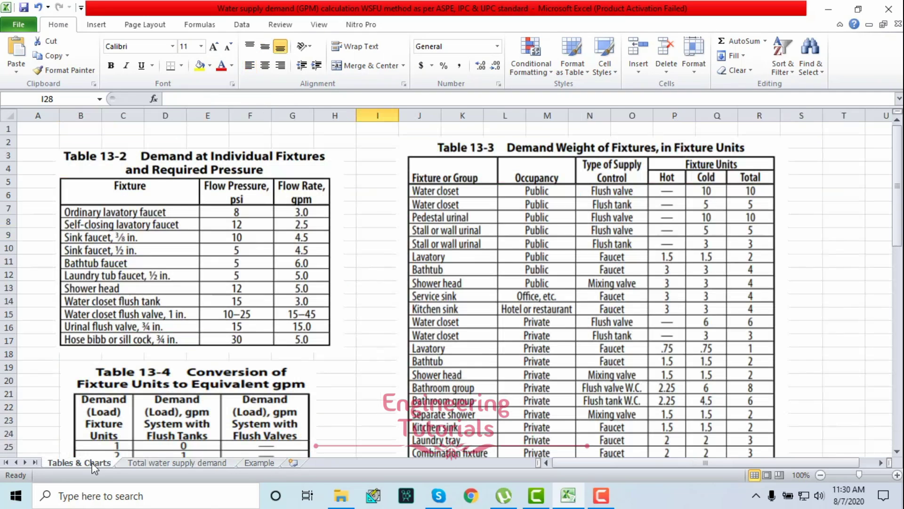
scroll(587, 282, down, 9)
scroll(584, 283, up, 9)
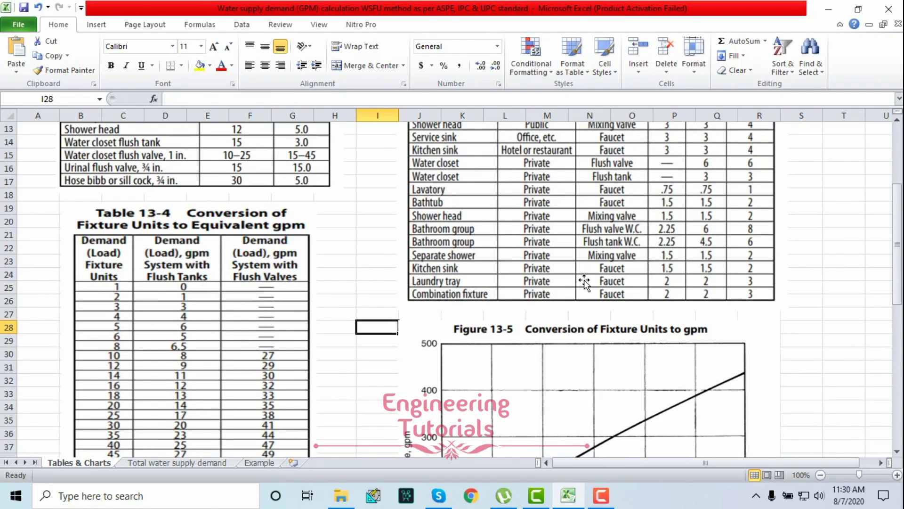
click(187, 464)
drag(185, 195, 474, 196)
click(273, 195)
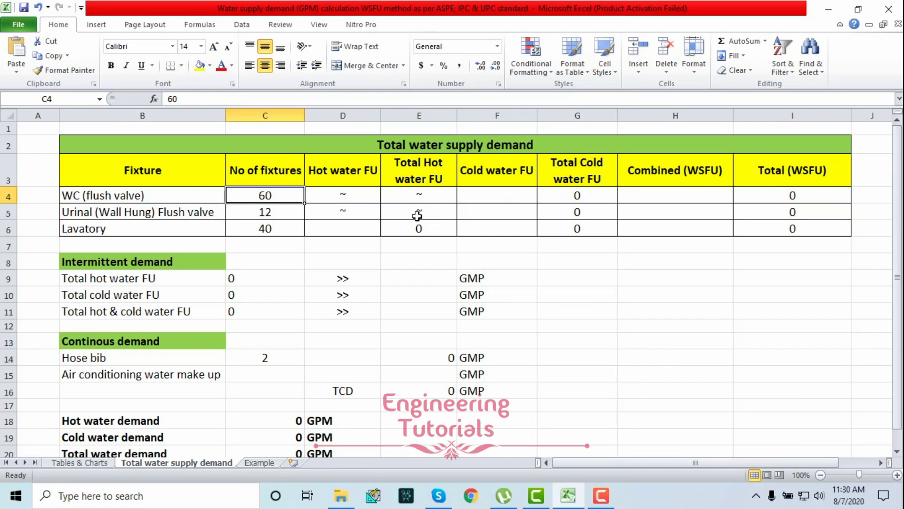
drag(334, 195, 454, 193)
click(511, 200)
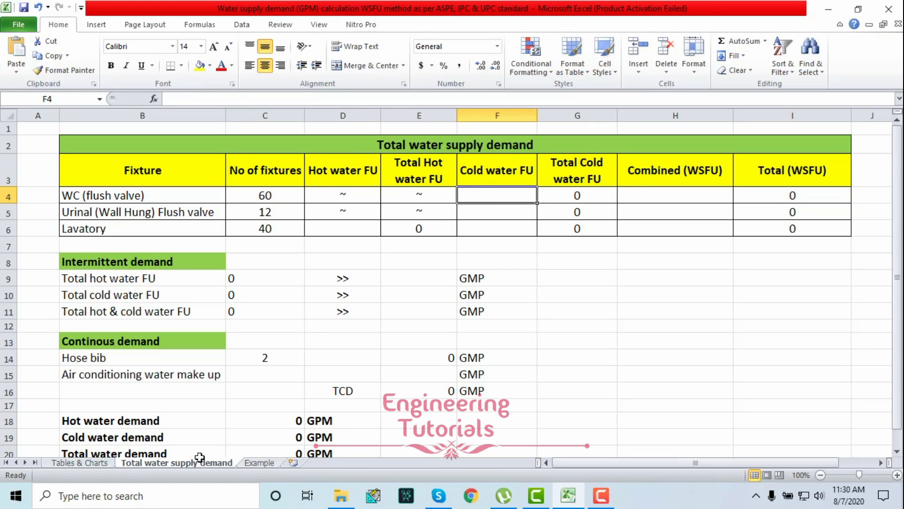
key(Right)
key(Right)
key(Right)
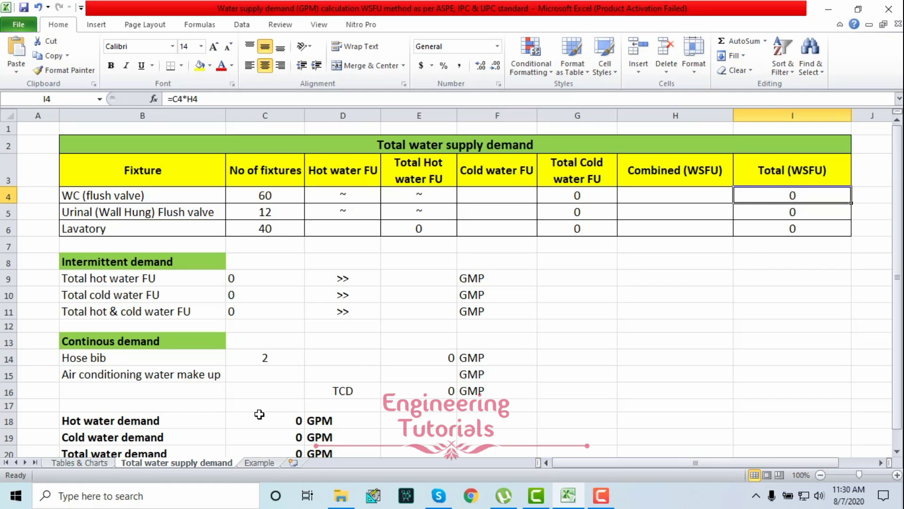
Look up the public flush-valve water closet in Table 13-3 and enter 10 as the WC's cold water FU and combined WSFU.
click(104, 463)
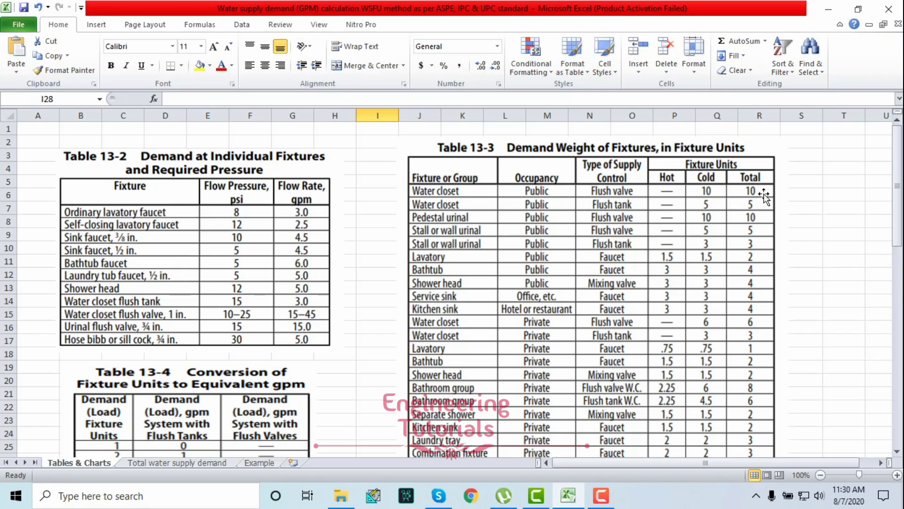
click(203, 462)
click(586, 292)
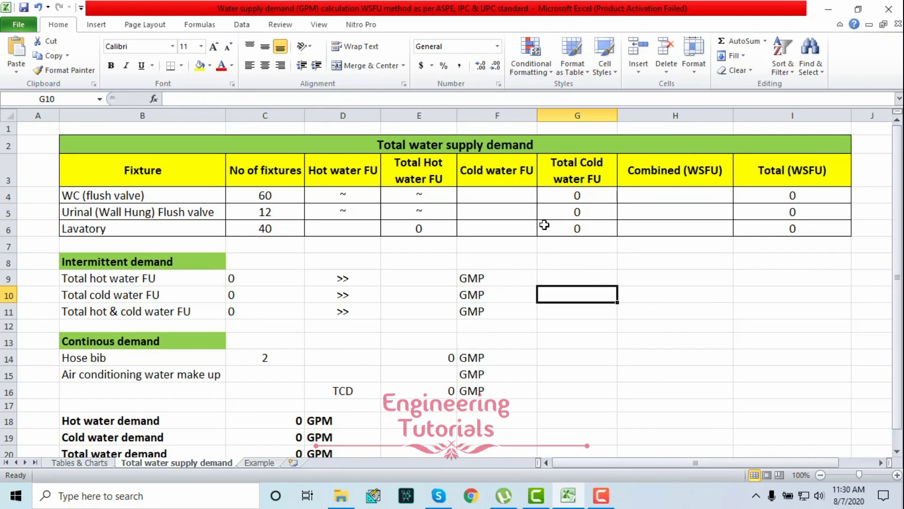
click(498, 196)
text(10)
key(Return)
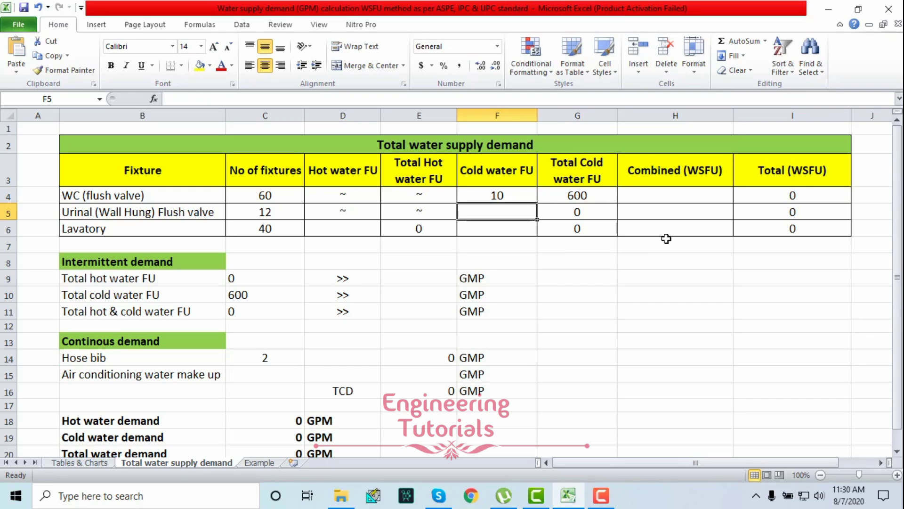
click(704, 198)
text(10)
key(Return)
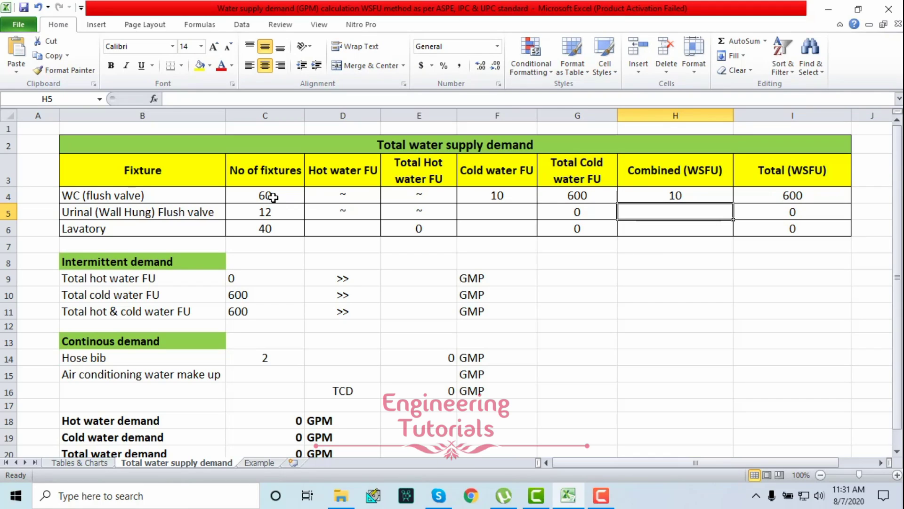
Check how the WC row's total cold water FU and total WSFU are calculated from the number of fixtures.
click(489, 196)
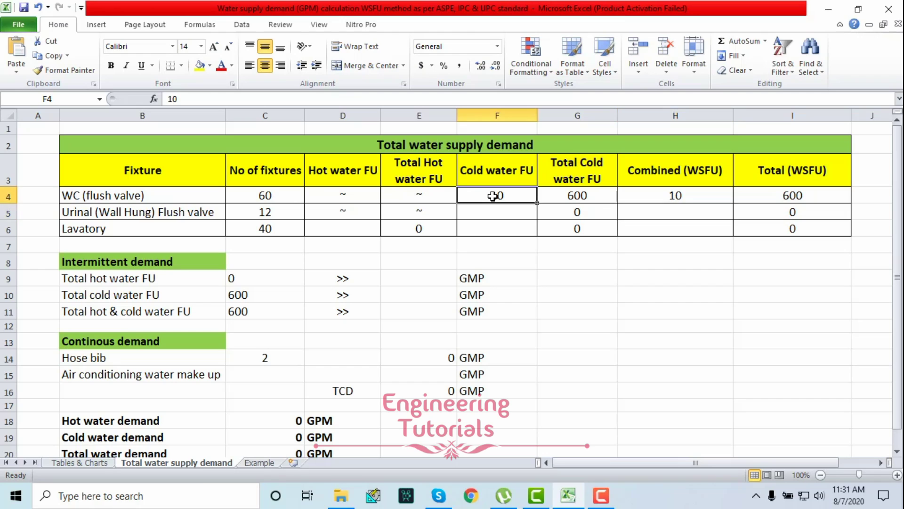
click(276, 197)
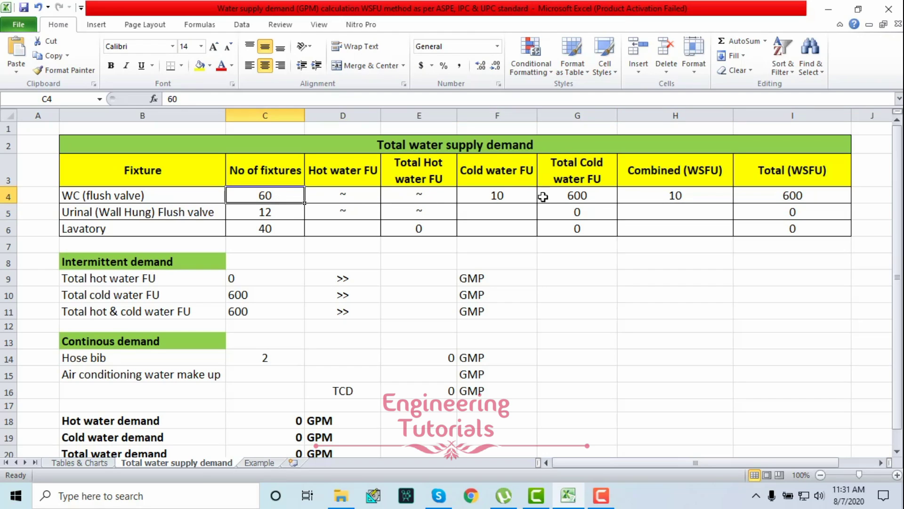
click(510, 193)
click(586, 197)
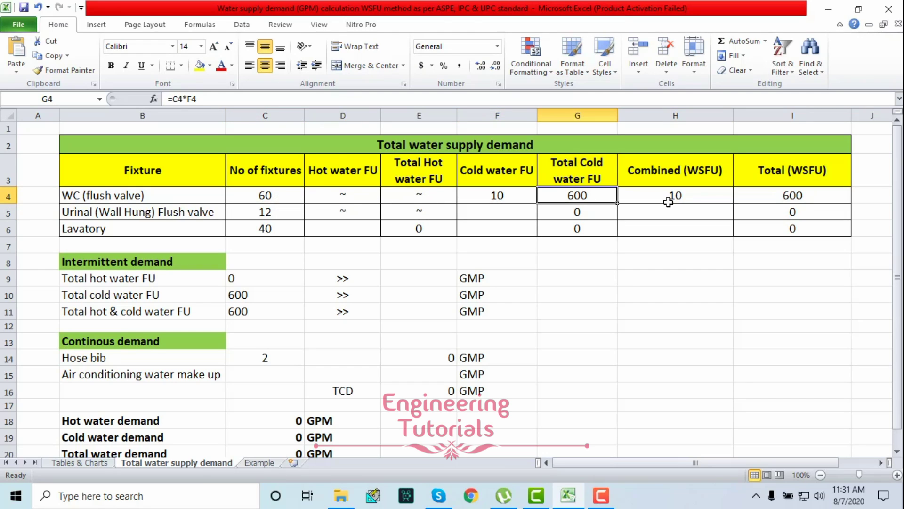
click(787, 198)
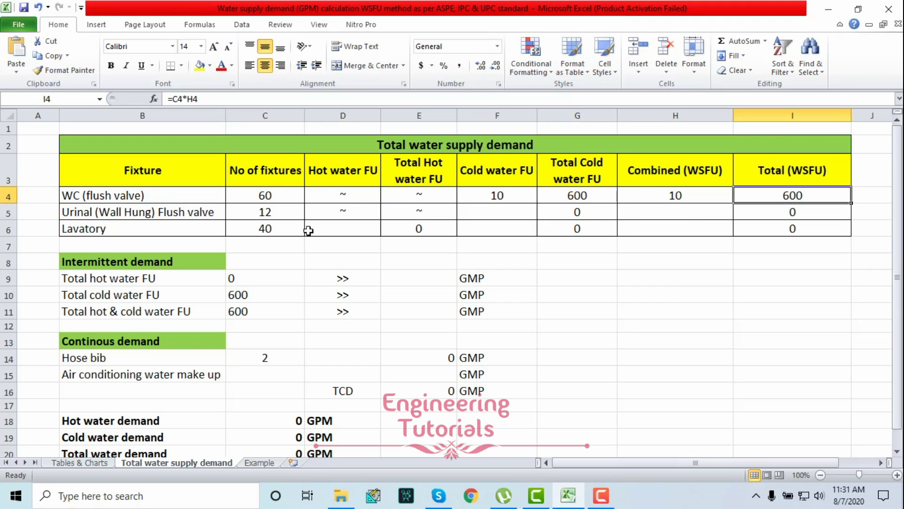
click(271, 201)
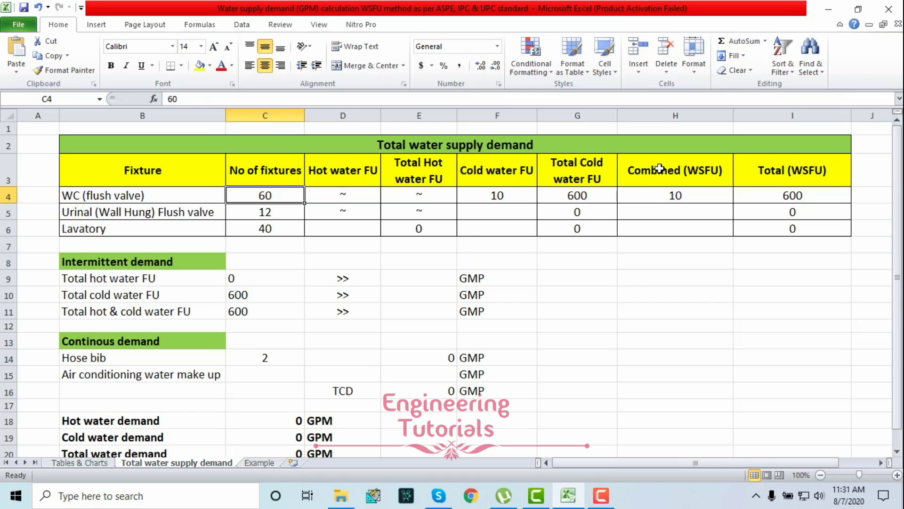
click(693, 199)
click(793, 193)
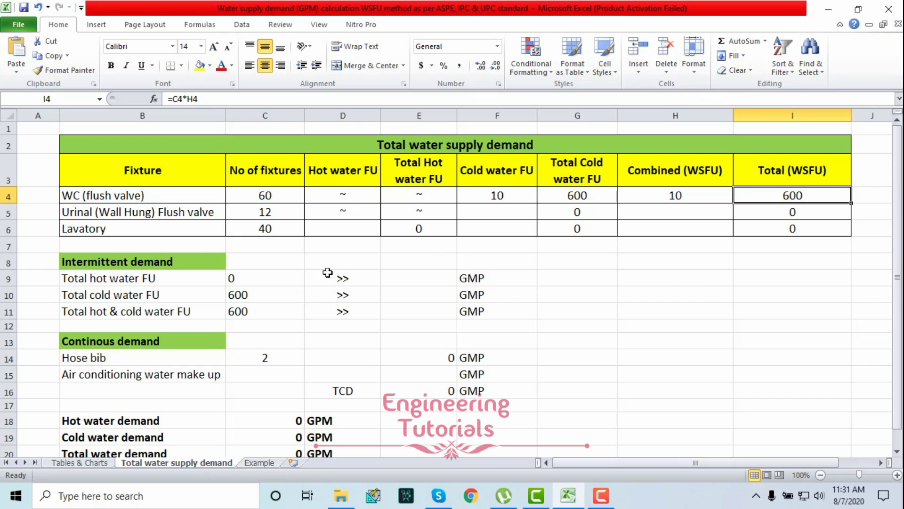
Look up the public flush-valve wall urinal in Table 13-3 and enter 5 as the urinal's cold water FU and combined WSFU.
click(253, 215)
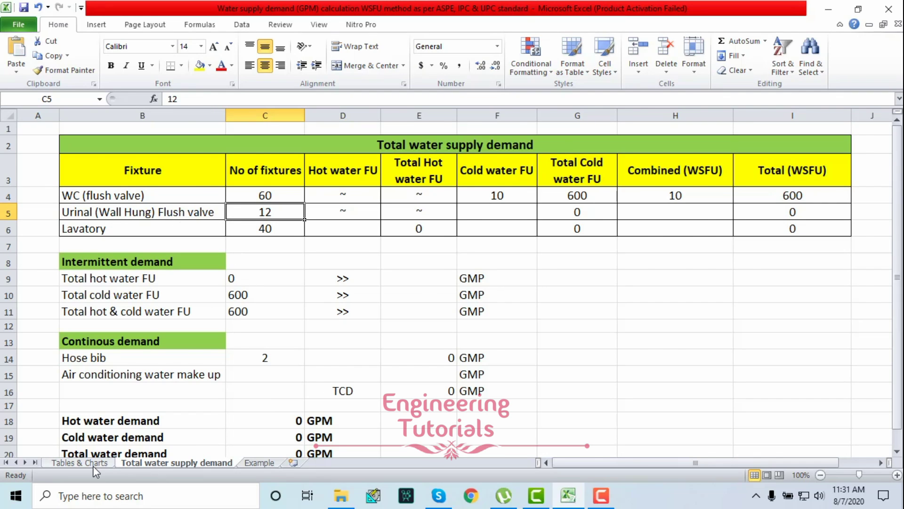
click(80, 462)
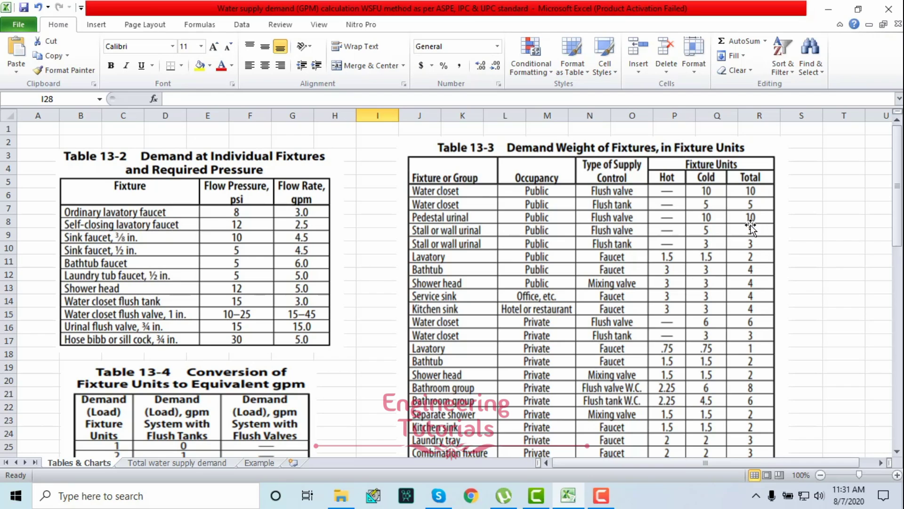
click(177, 462)
click(502, 248)
click(508, 216)
text(5)
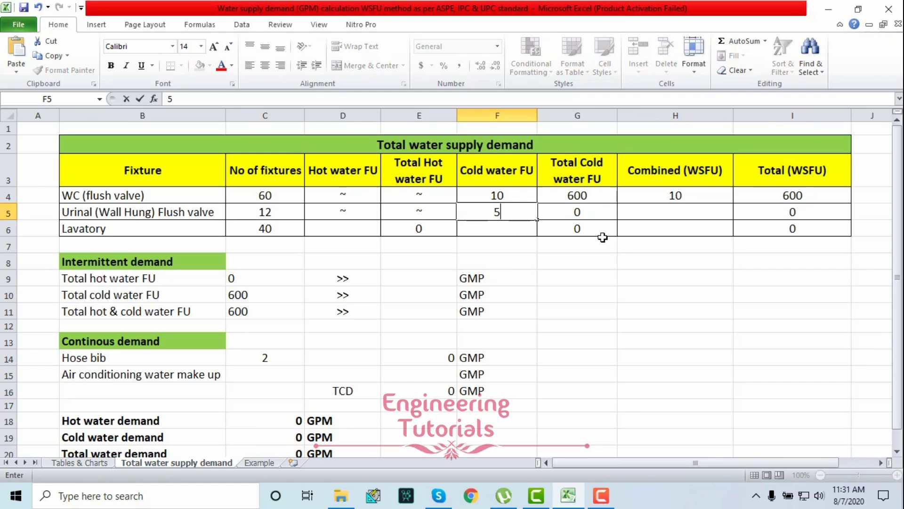
click(681, 208)
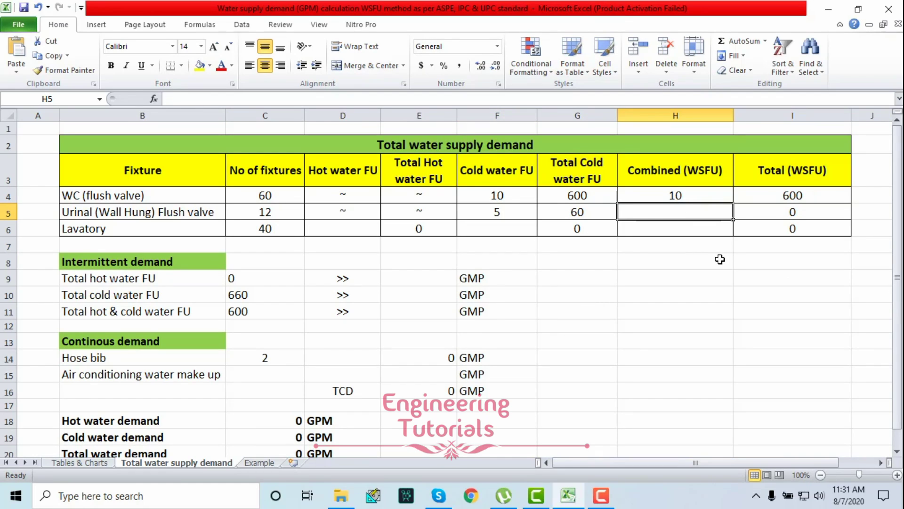
text(5)
click(695, 259)
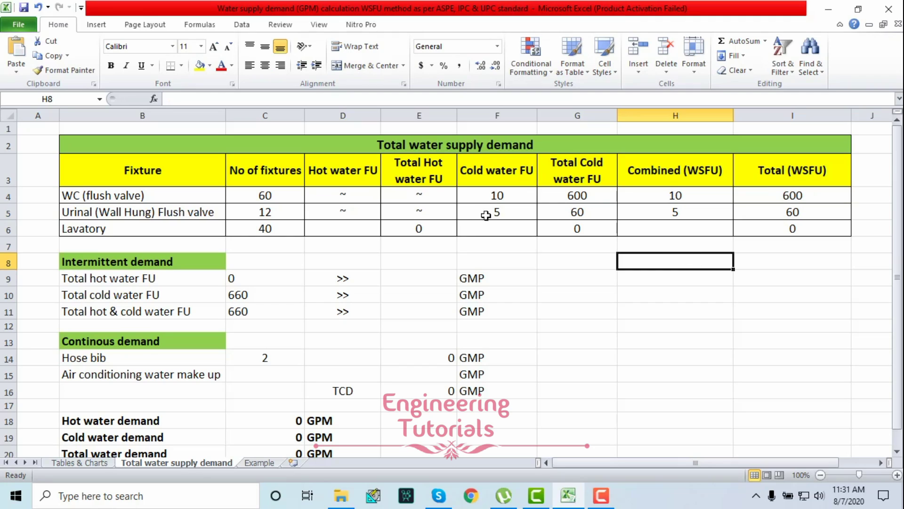
Check how the urinal row's total cold water FU and total WSFU are calculated from the number of fixtures.
click(283, 216)
click(493, 212)
click(584, 212)
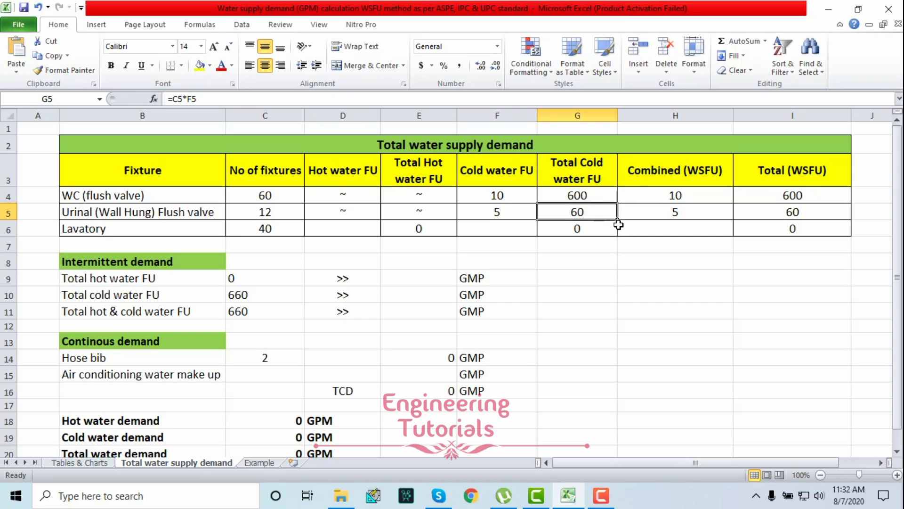
click(789, 212)
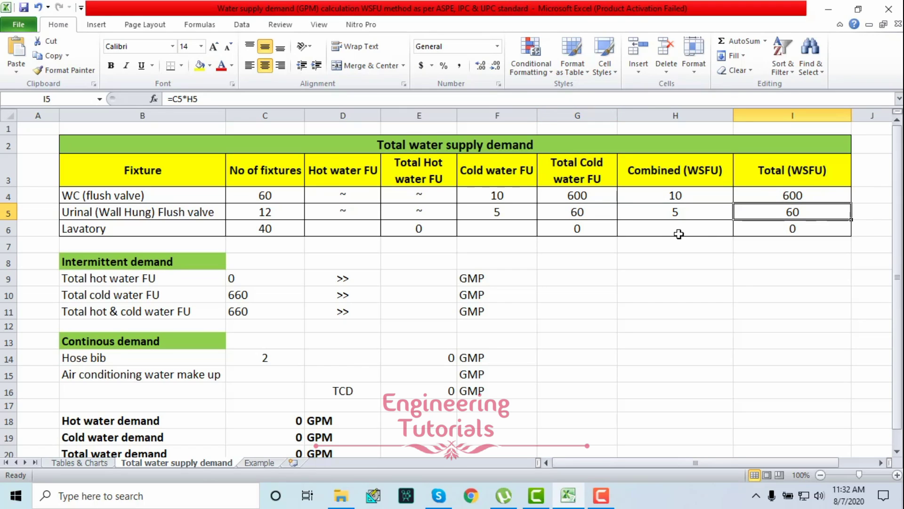
click(673, 213)
click(263, 212)
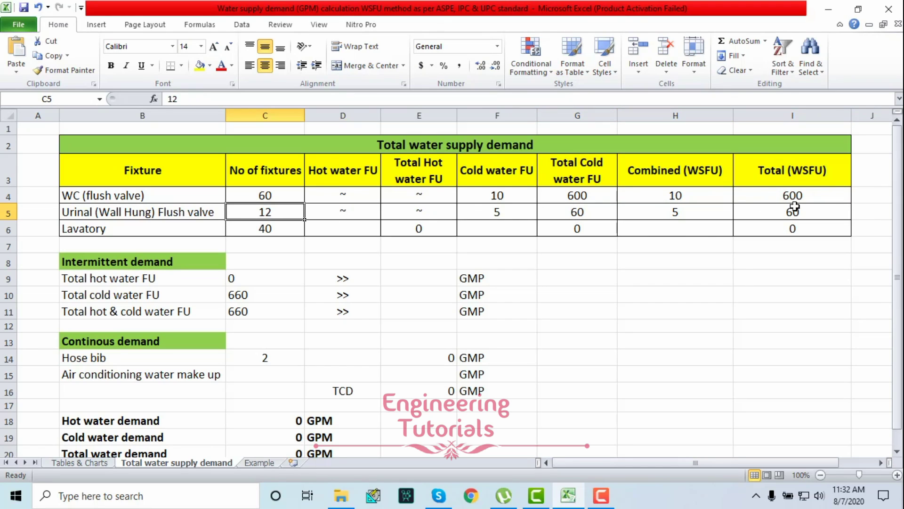
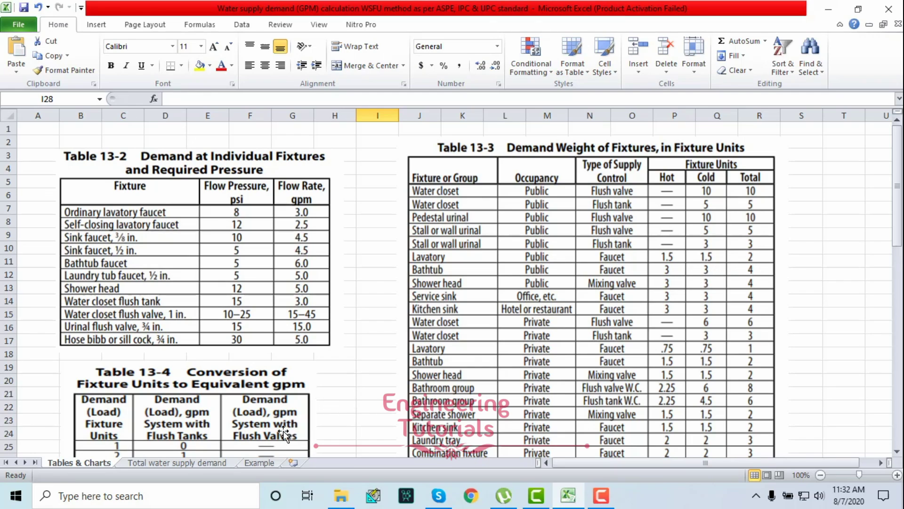
Enter the lavatory's fixture units from Table 13-3: hot water FU 1.5, cold water FU 1.5 and combined WSFU 2.
click(188, 462)
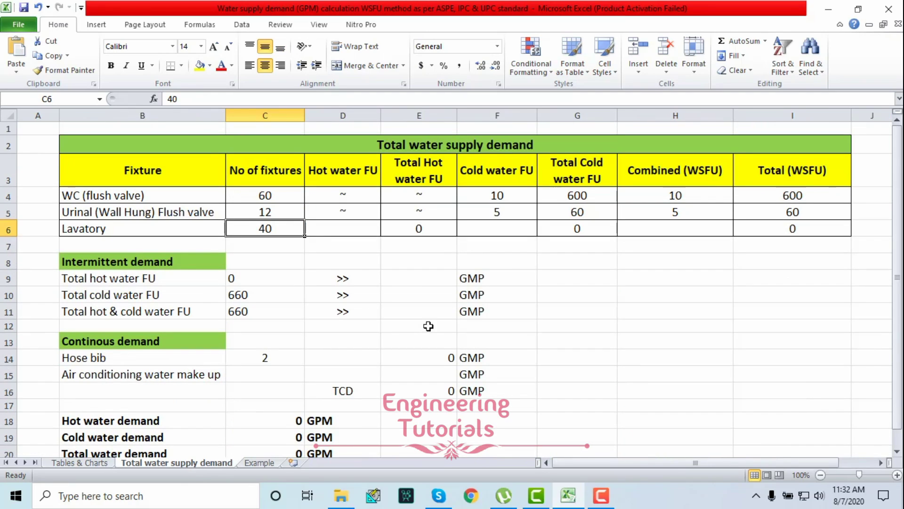
click(368, 229)
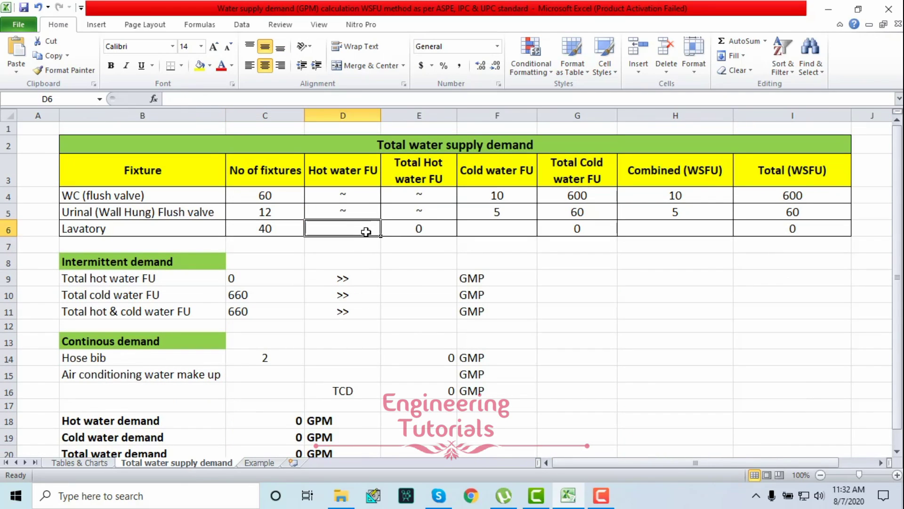
text(1)
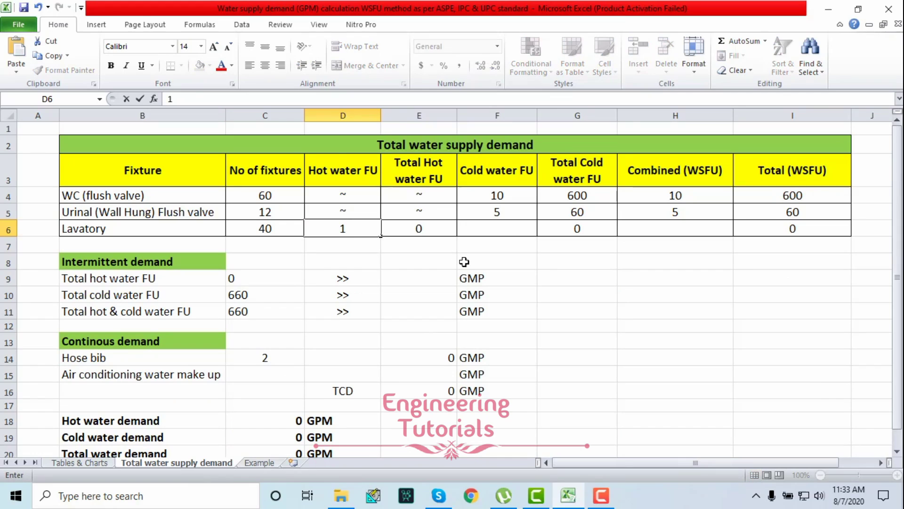
text(.5)
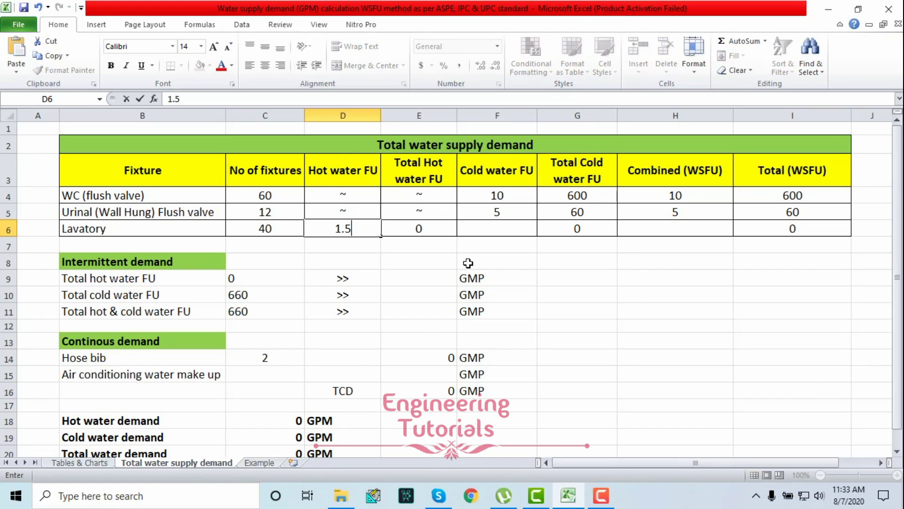
key(Return)
click(505, 230)
text(1)
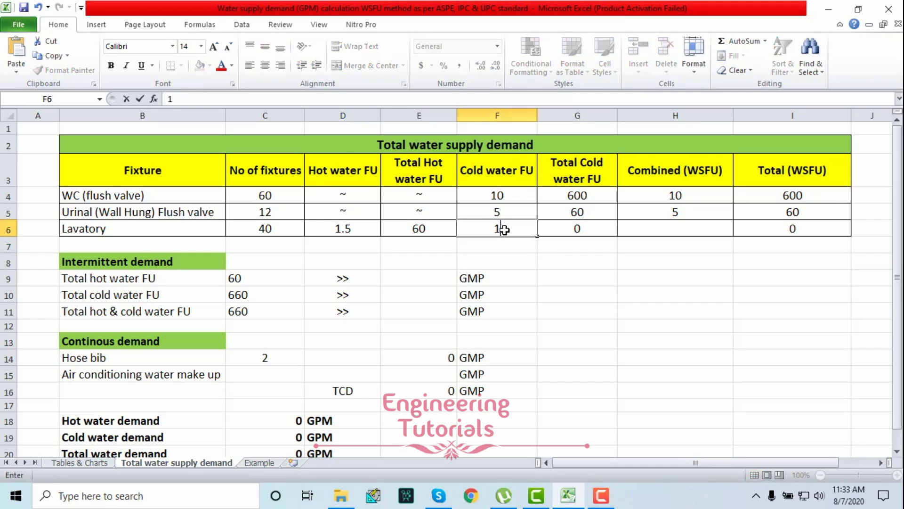
text(.5)
key(Return)
click(678, 229)
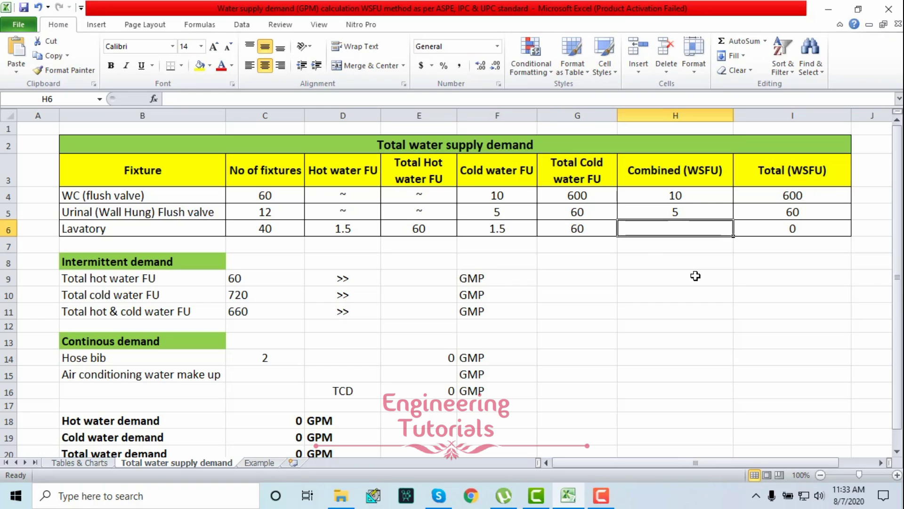
text(2)
key(Return)
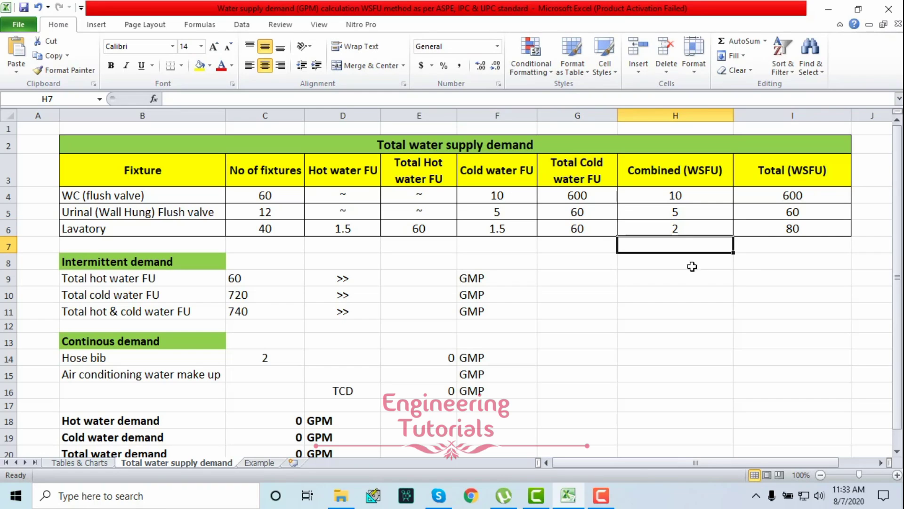
Check how the lavatory row's hot, cold and WSFU totals are calculated, and review the completed fixture table.
click(354, 231)
click(269, 230)
click(485, 234)
click(263, 230)
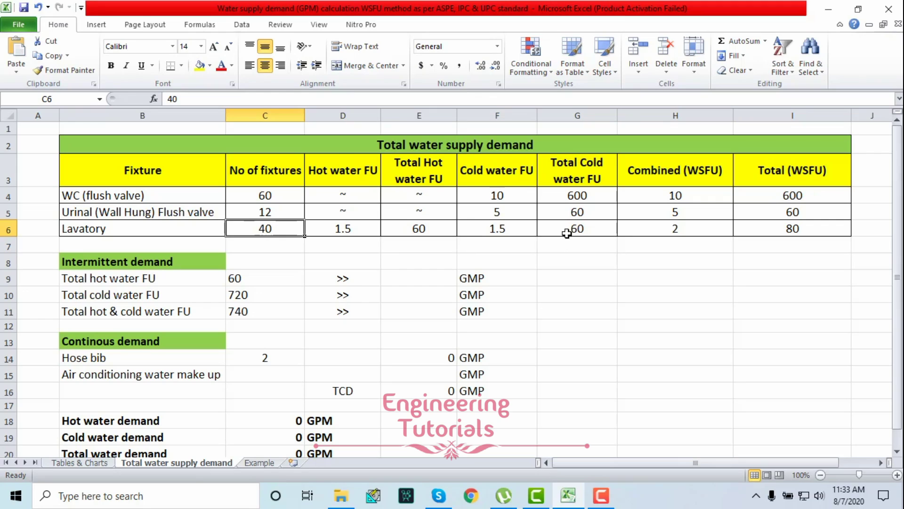
click(674, 228)
click(271, 230)
click(568, 230)
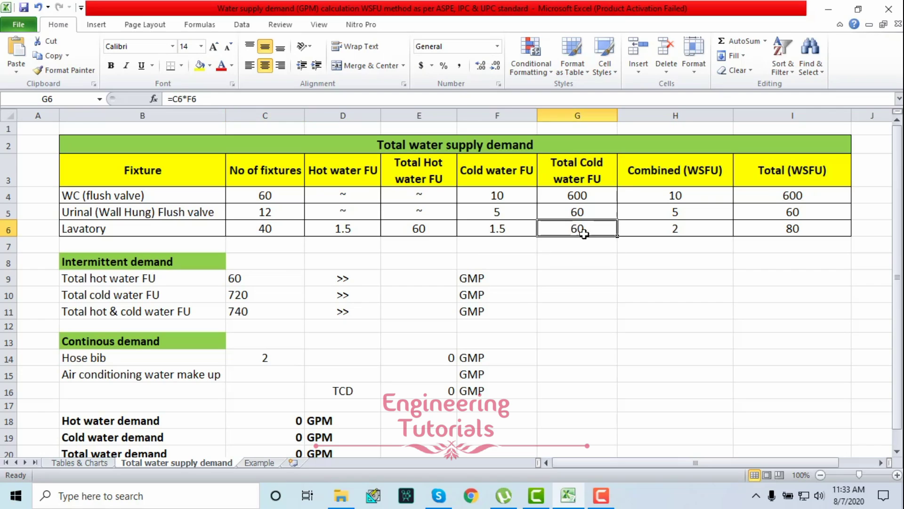
click(788, 231)
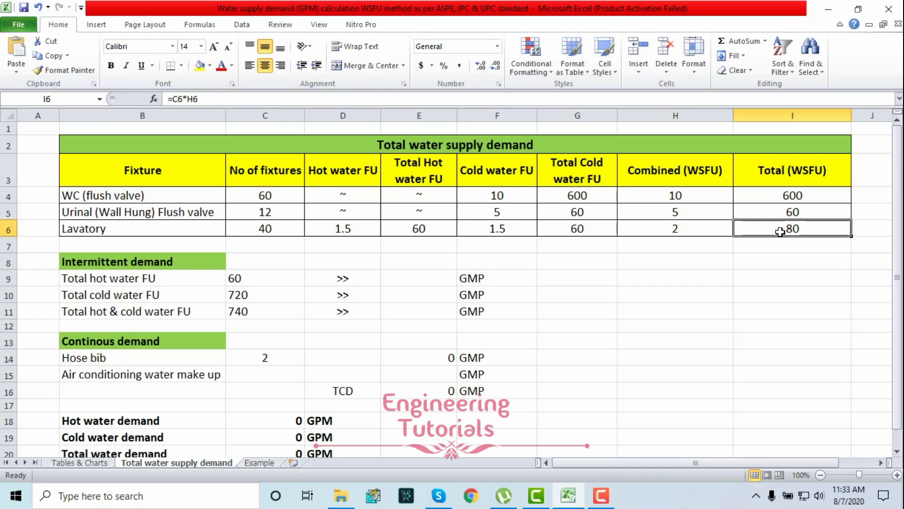
click(413, 230)
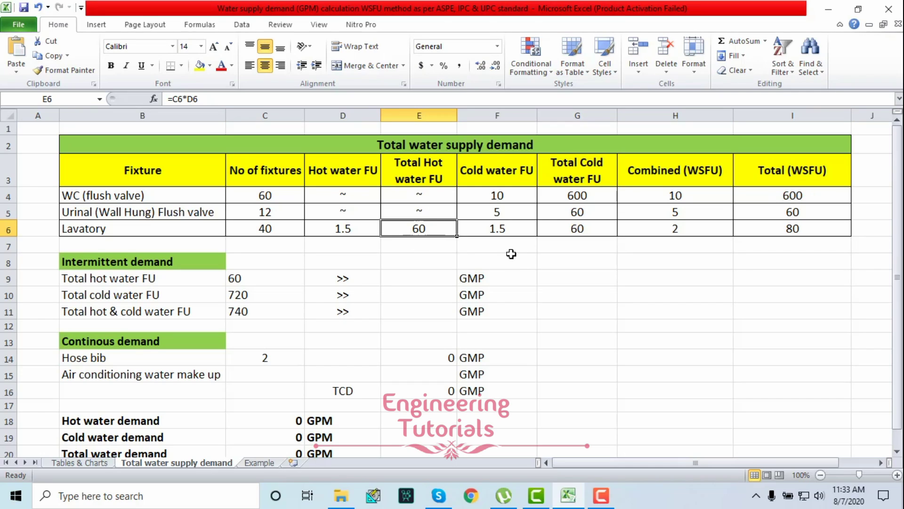
drag(171, 174, 794, 227)
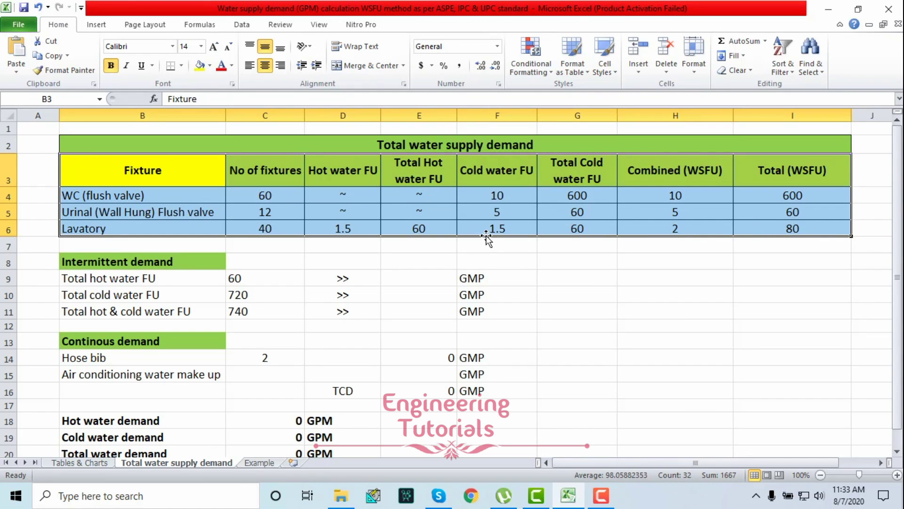
click(471, 214)
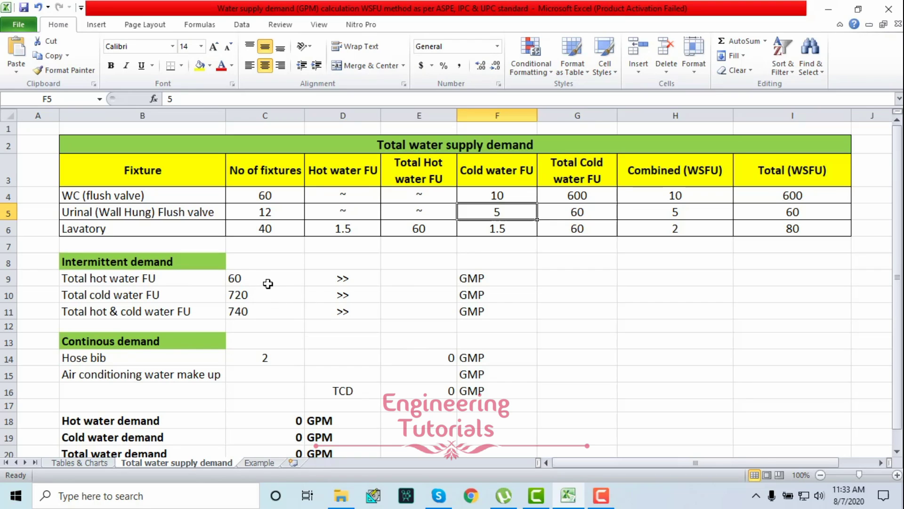
Review the intermittent demand rows and check which table cell the total hot water FU refers to.
drag(254, 277, 249, 309)
drag(464, 282, 470, 310)
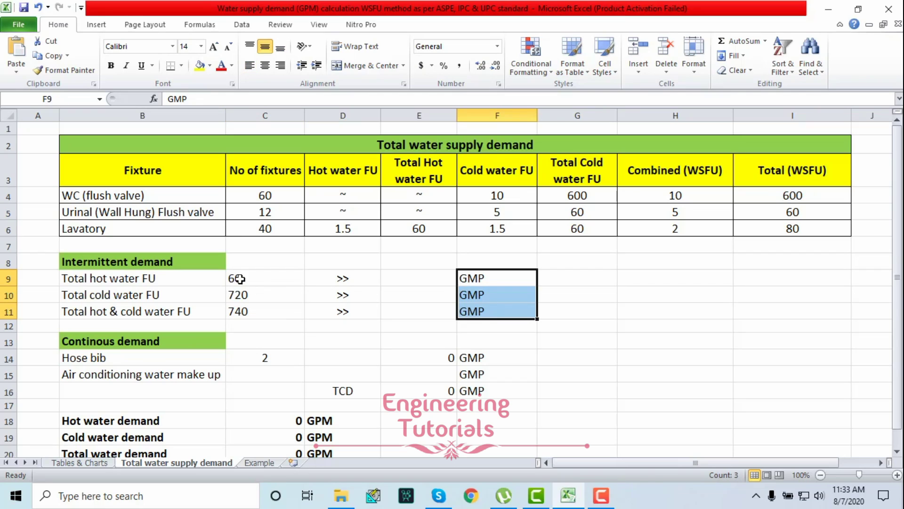
drag(238, 278, 236, 311)
click(150, 282)
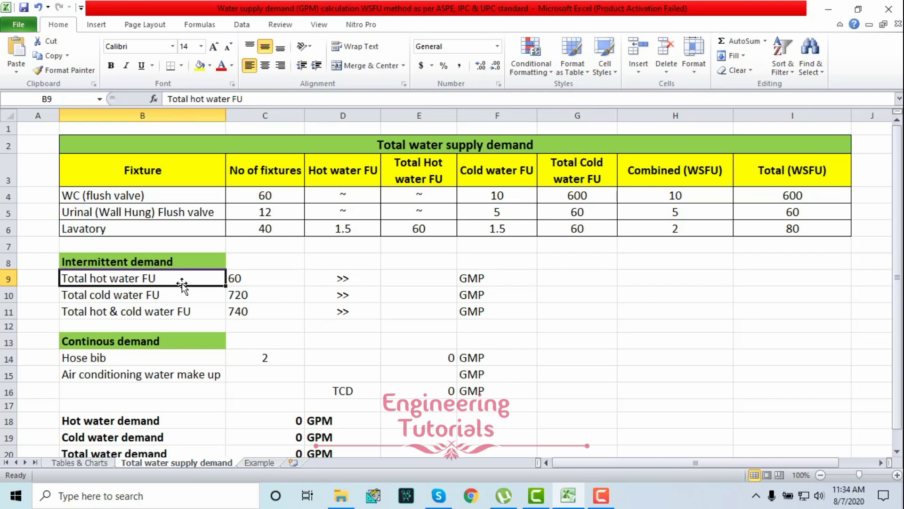
click(418, 230)
double_click(248, 281)
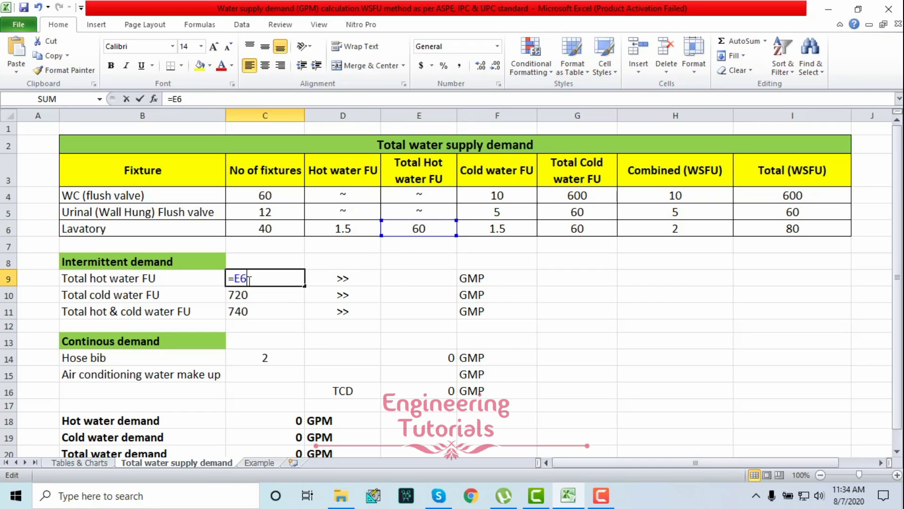
key(Escape)
Check how the total cold water FU and the total hot & cold water FU are summed from the fixture table.
click(153, 294)
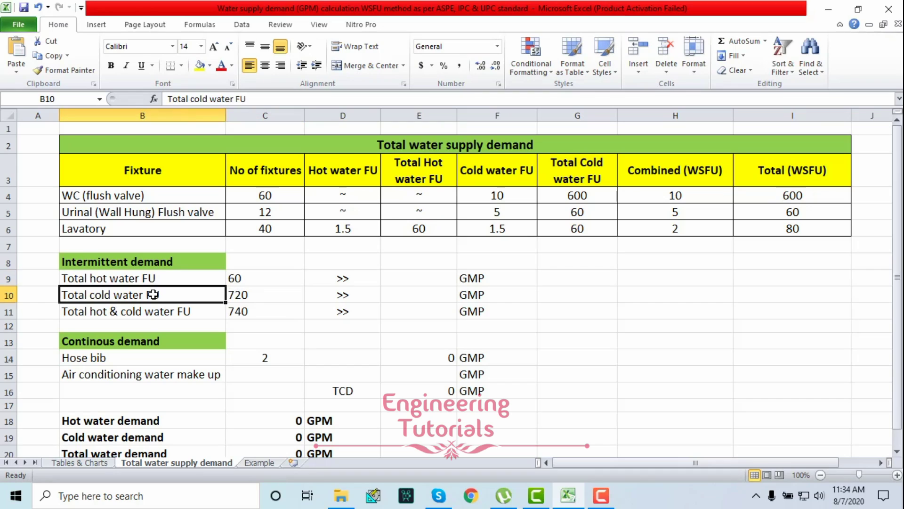
drag(586, 196, 578, 229)
double_click(253, 295)
key(Escape)
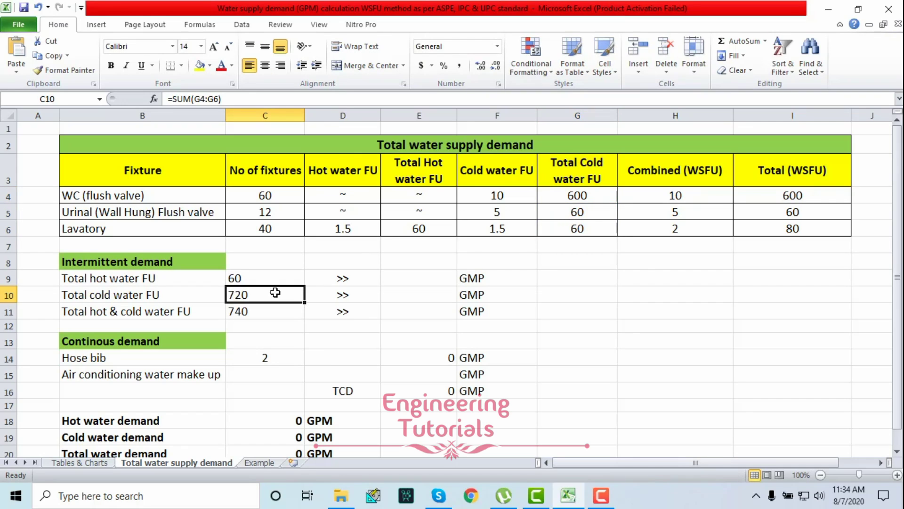
click(174, 314)
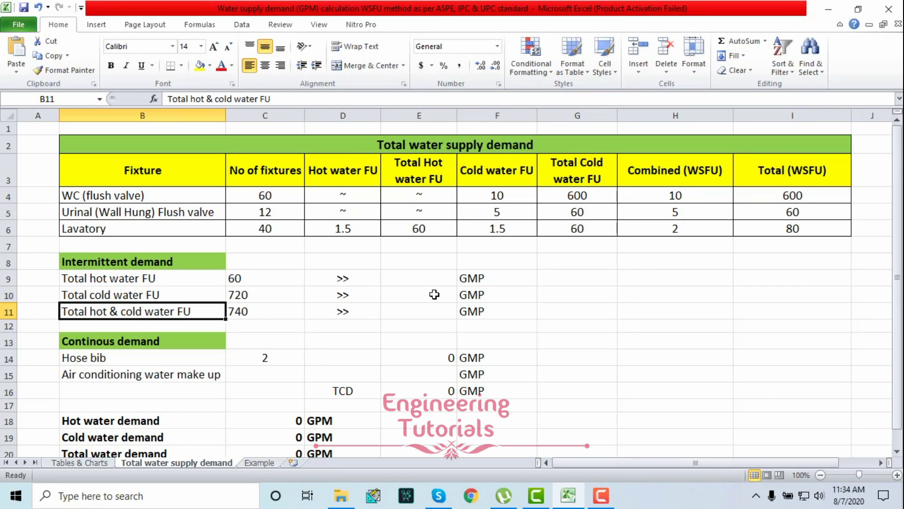
click(255, 313)
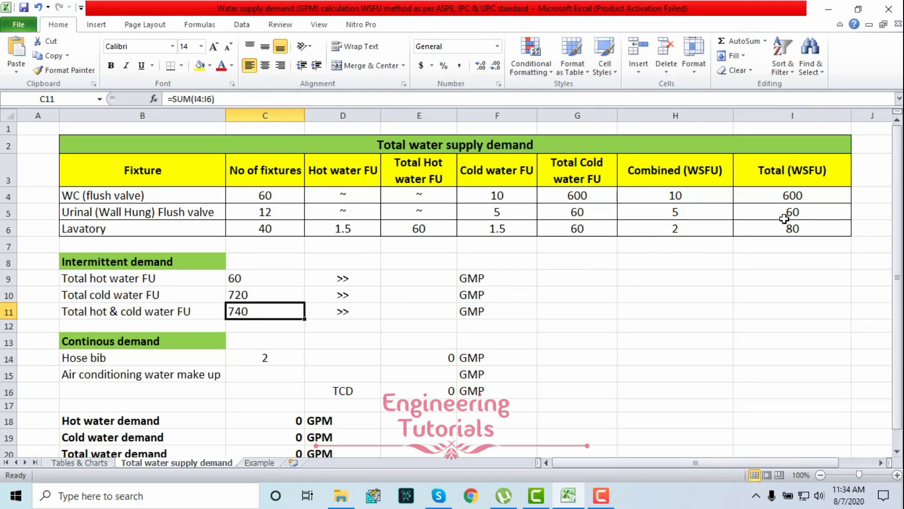
double_click(261, 313)
key(Escape)
Examine Table 13-4 and Figure 13-5 on the Tables & Charts sheet for converting the intermittent fixture units to gpm.
drag(263, 282, 262, 312)
drag(404, 278, 406, 313)
click(332, 311)
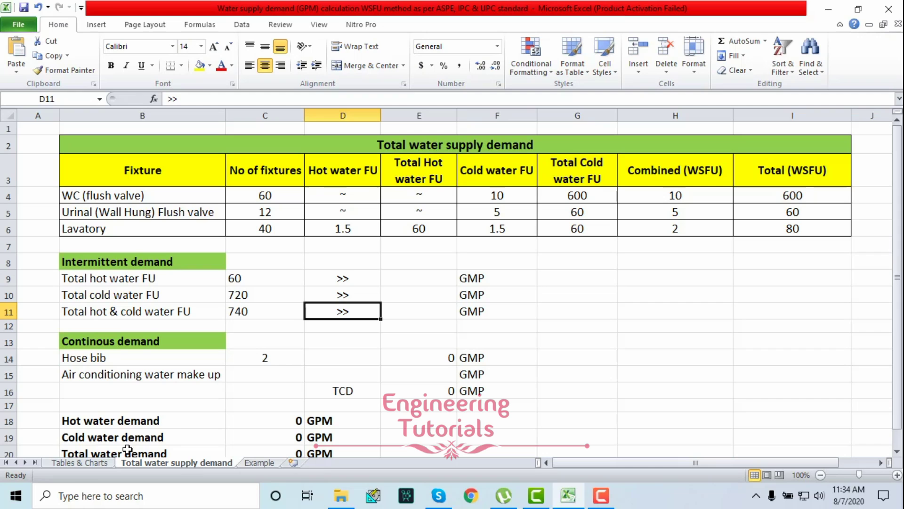
click(74, 462)
scroll(271, 321, down, 5)
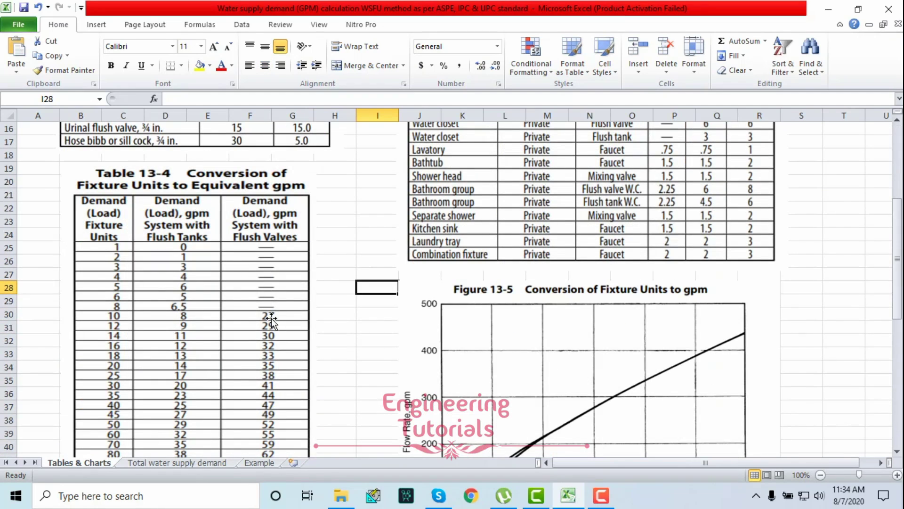
scroll(357, 234, down, 2)
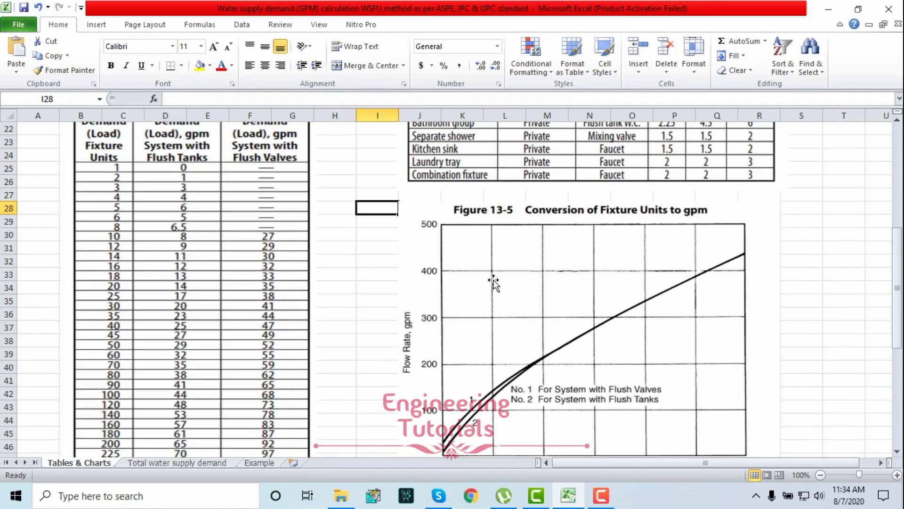
click(601, 315)
scroll(365, 326, up, 1)
click(210, 278)
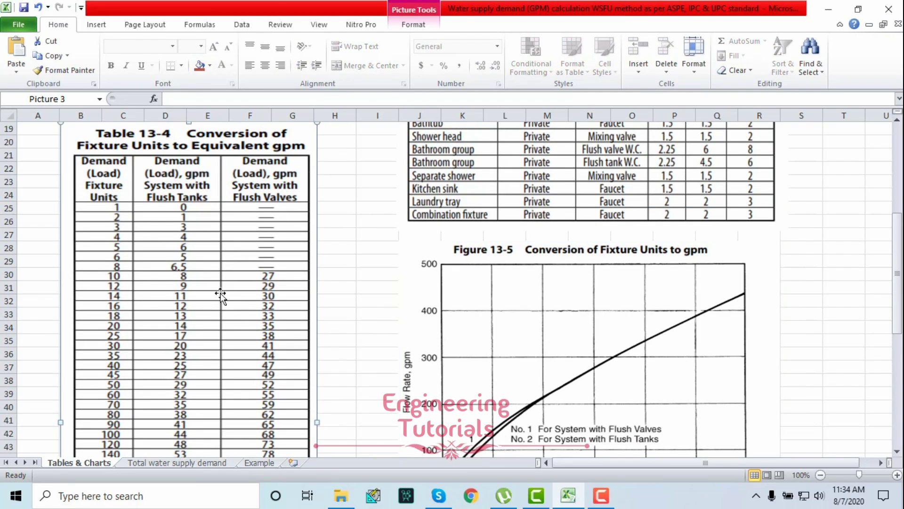
scroll(219, 287, up, 2)
click(347, 327)
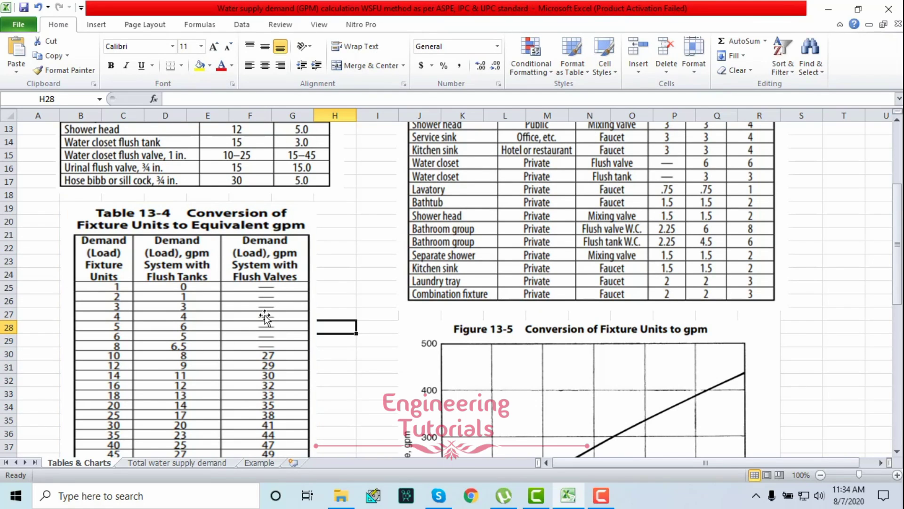
scroll(264, 315, down, 2)
Look up the total hot water FU in Table 13-4's flush tank column and enter 32 as its gpm demand in E9.
click(215, 463)
click(181, 337)
click(140, 280)
click(236, 279)
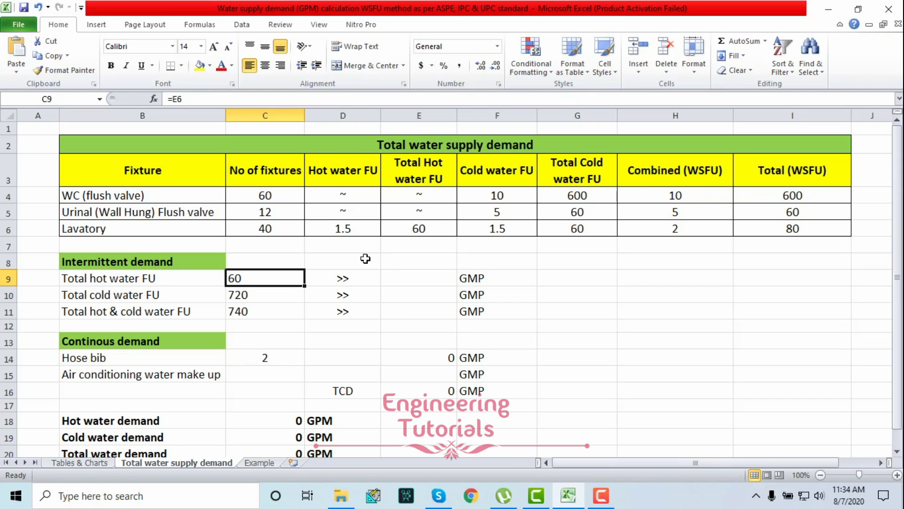
click(89, 466)
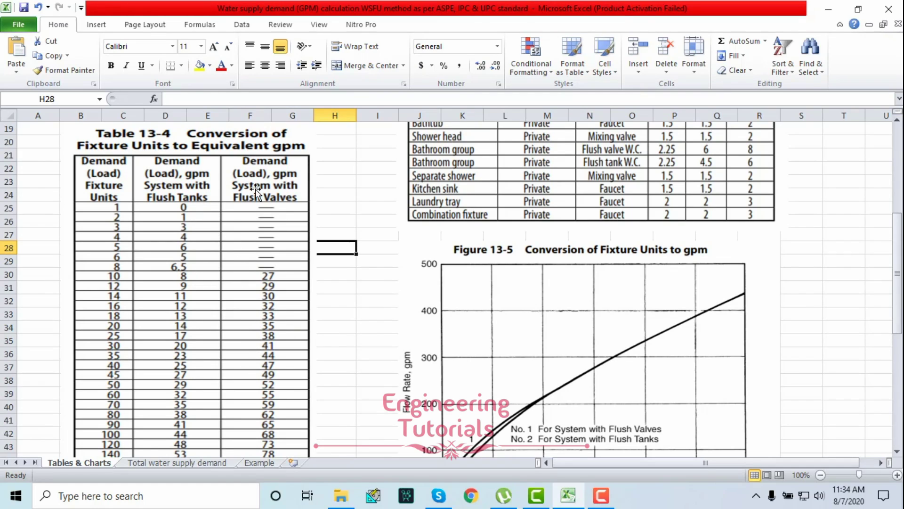
scroll(224, 308, down, 1)
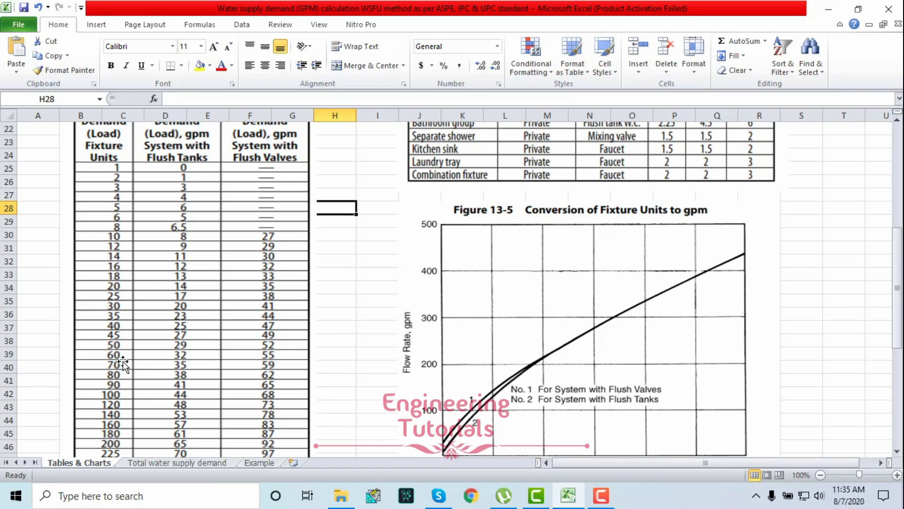
click(190, 464)
click(376, 278)
click(421, 283)
text(32)
key(Return)
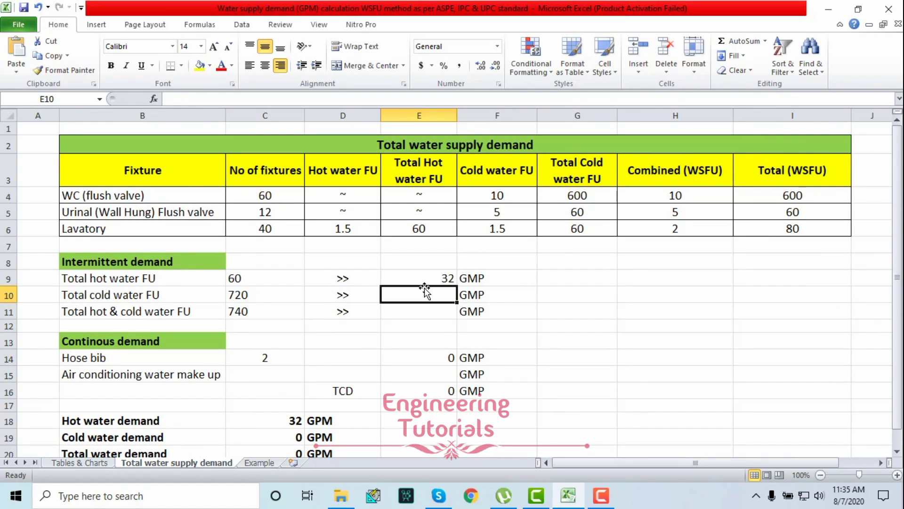
Review the total cold water FU row, and look up its gpm equivalent in Table 13-4's flush valve column.
scroll(424, 289, down, 1)
drag(133, 232, 477, 247)
click(157, 251)
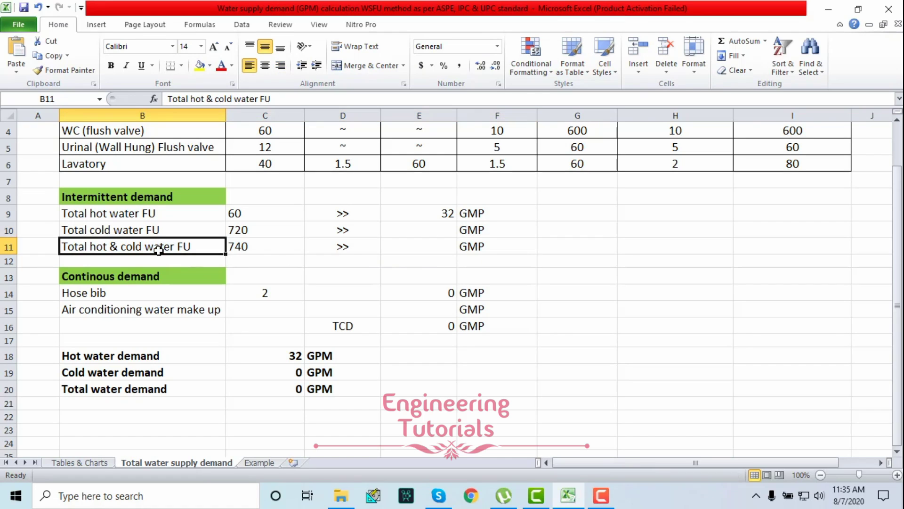
scroll(814, 169, up, 1)
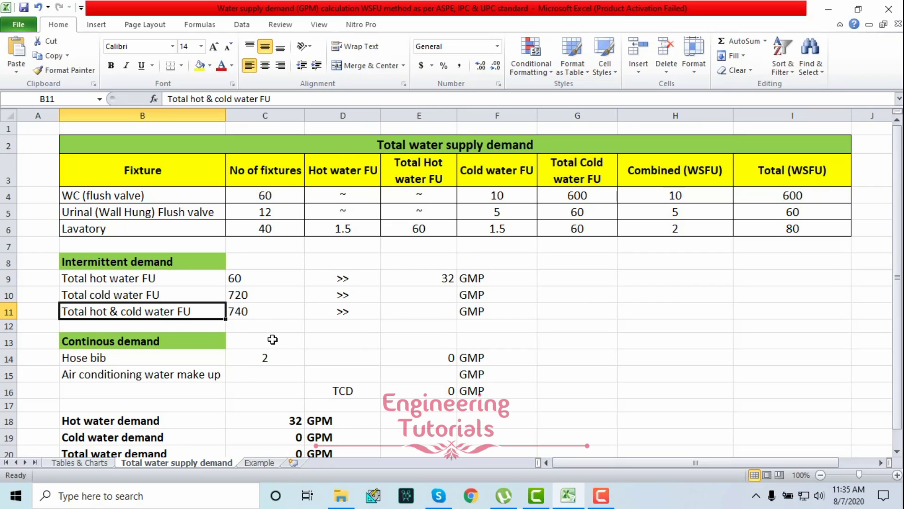
drag(155, 295, 475, 301)
click(268, 300)
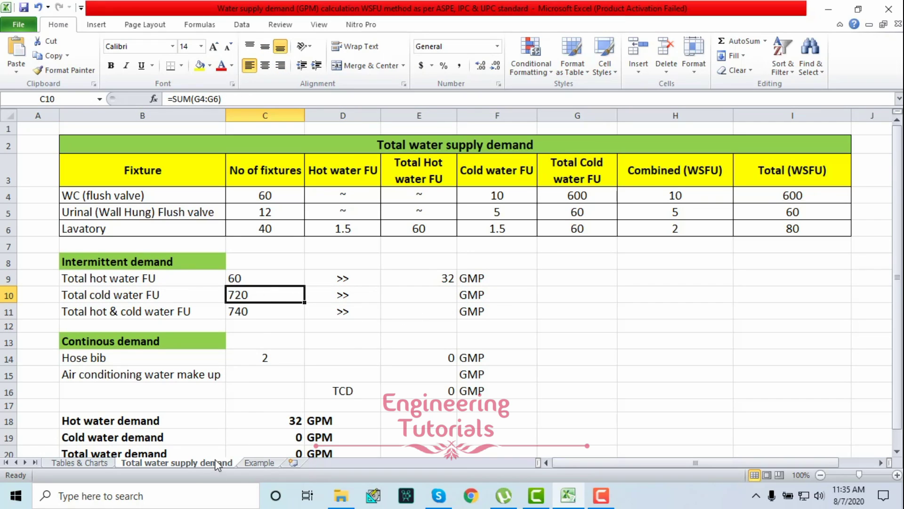
click(141, 296)
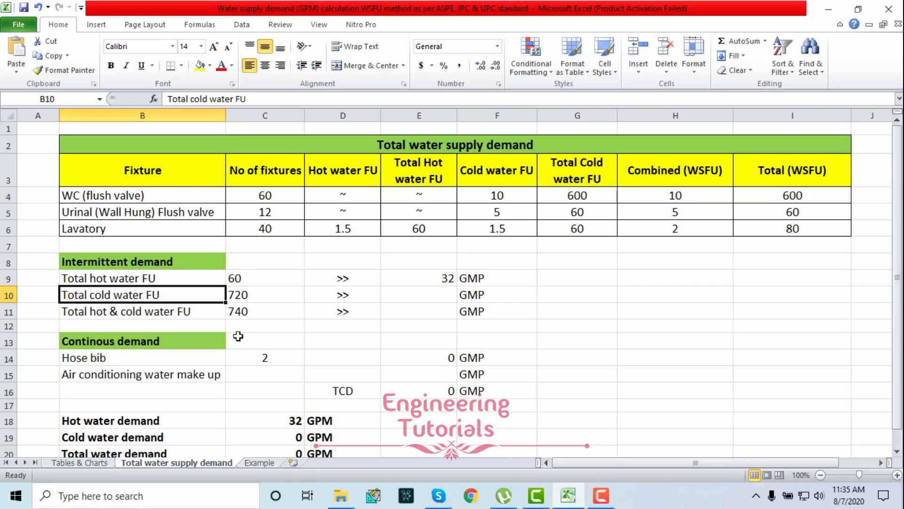
click(93, 463)
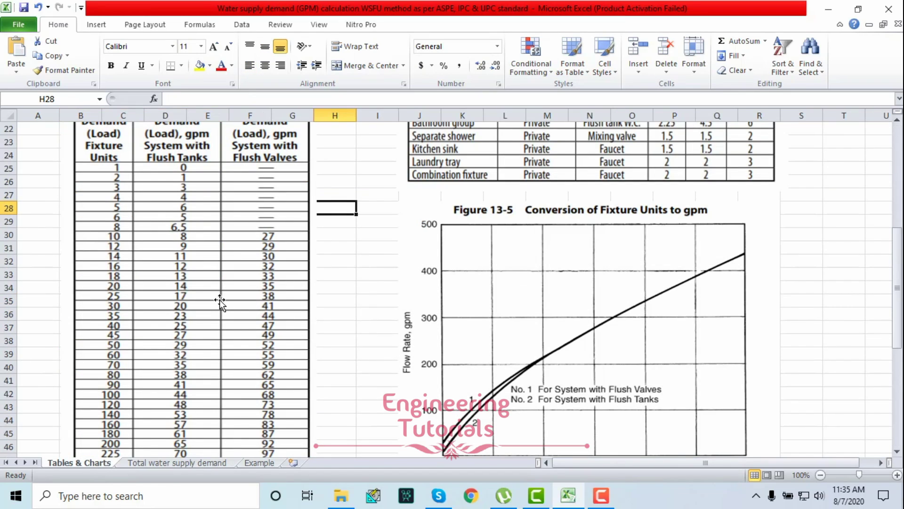
scroll(221, 304, up, 1)
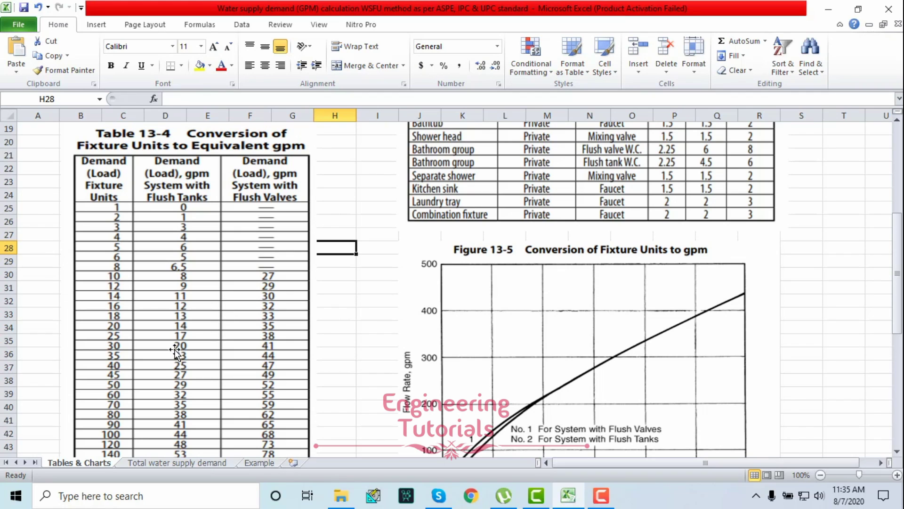
scroll(159, 361, down, 3)
scroll(147, 372, down, 2)
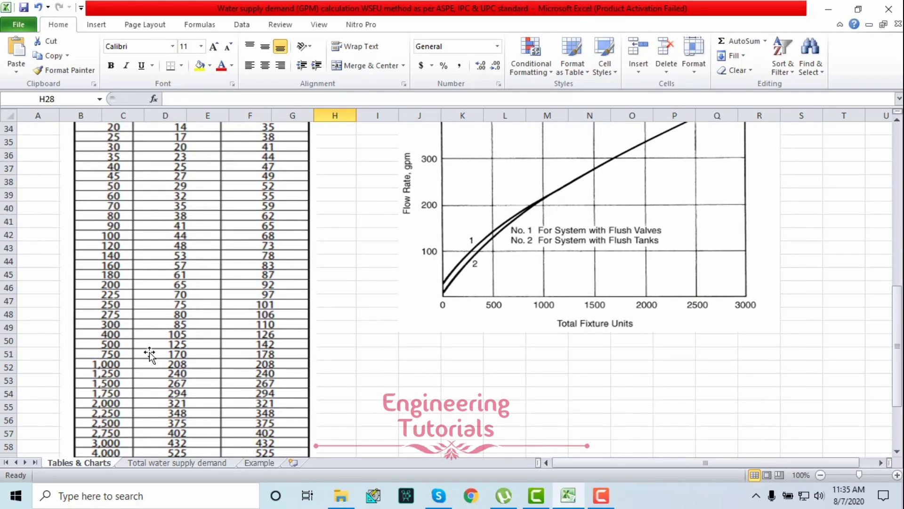
scroll(150, 349, down, 1)
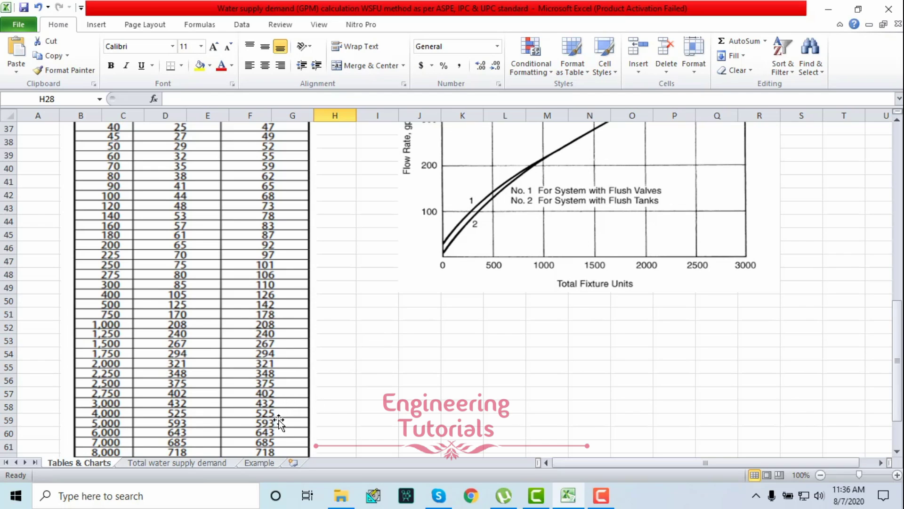
Enter 174 as the gpm demand for the total cold water FU in E10 of the Total water supply demand sheet.
click(214, 463)
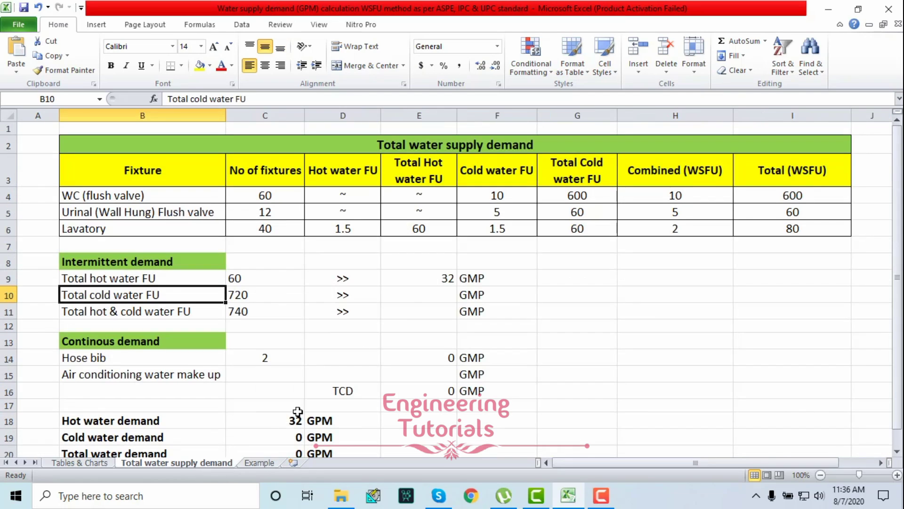
click(413, 297)
text(174)
key(Return)
Look up the total hot & cold water FU in Table 13-4 and enter 177 as its gpm demand in E11.
drag(239, 310, 432, 316)
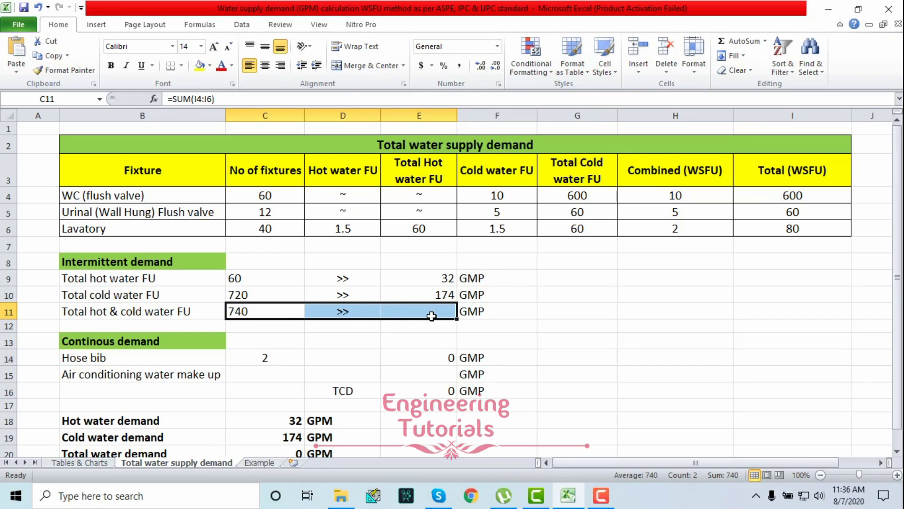
click(248, 311)
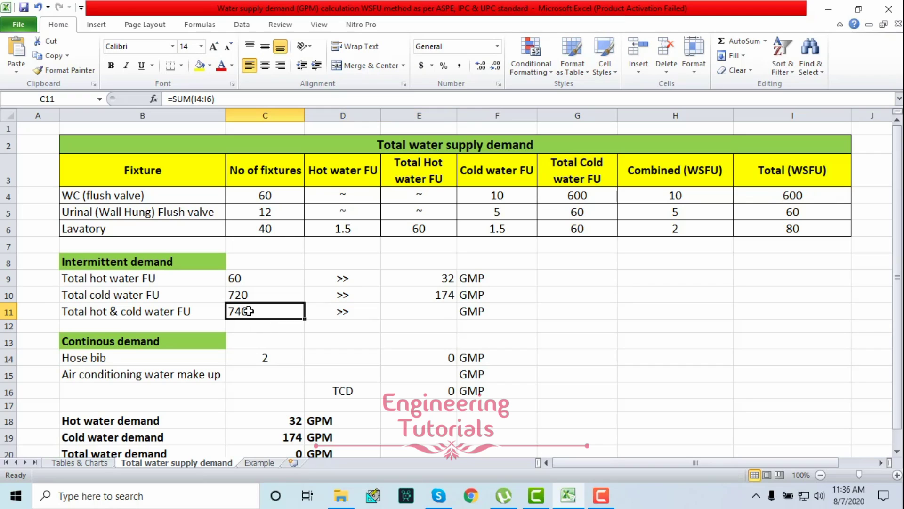
click(104, 463)
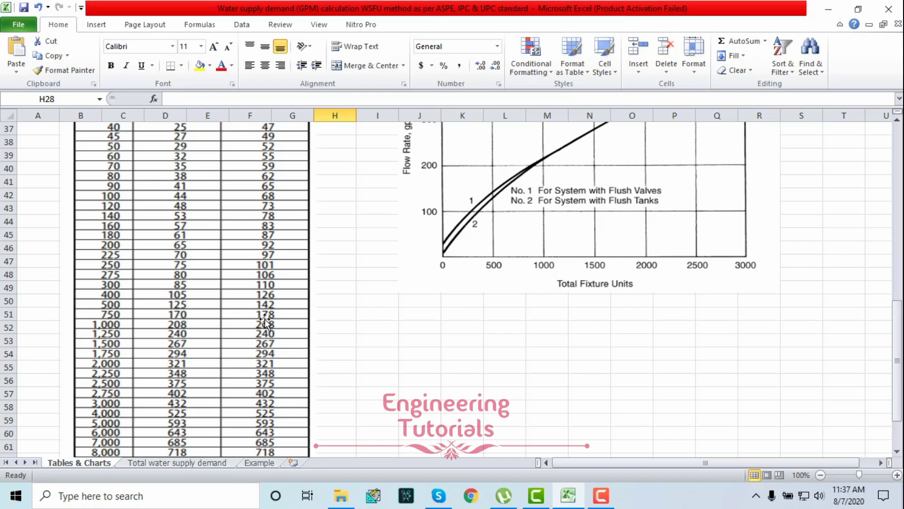
click(187, 464)
click(427, 309)
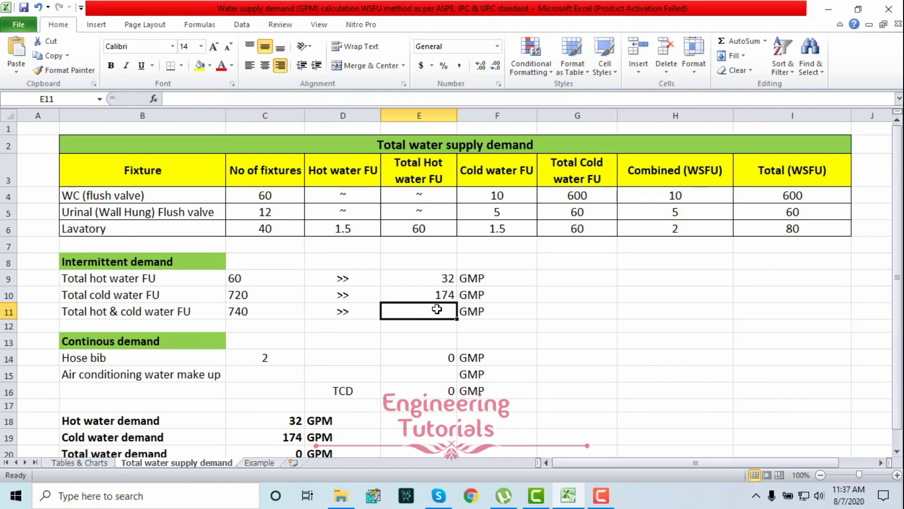
text(177)
key(Return)
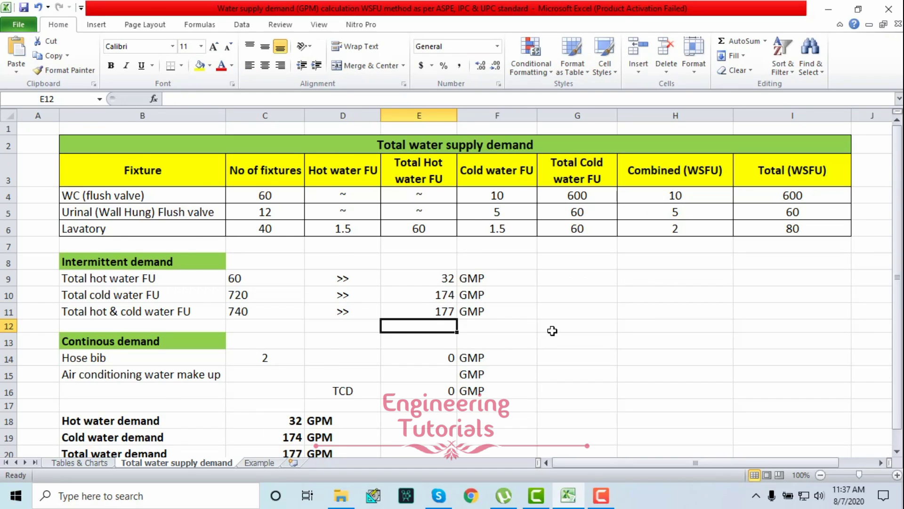
Review the converted intermittent demand values and the continuous demand rows for the hose bib and air conditioning water make up.
scroll(550, 330, down, 1)
drag(443, 213, 442, 246)
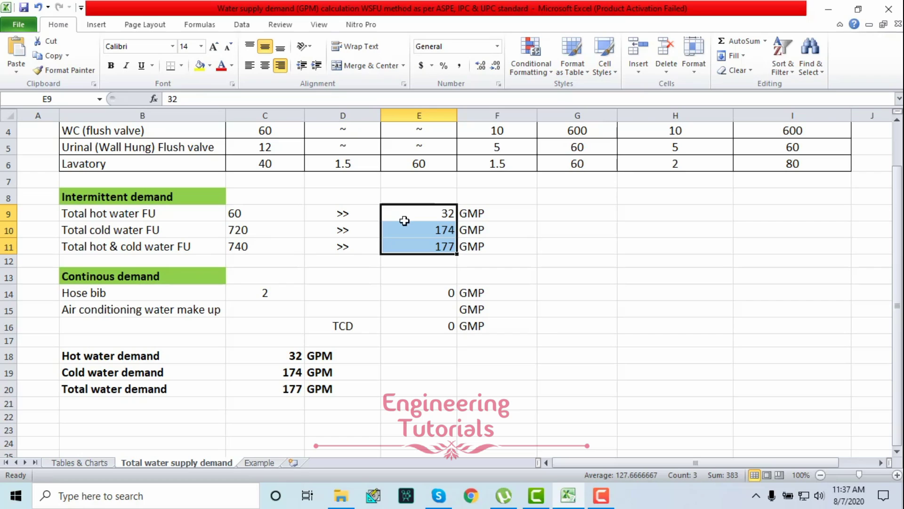
drag(141, 278, 470, 321)
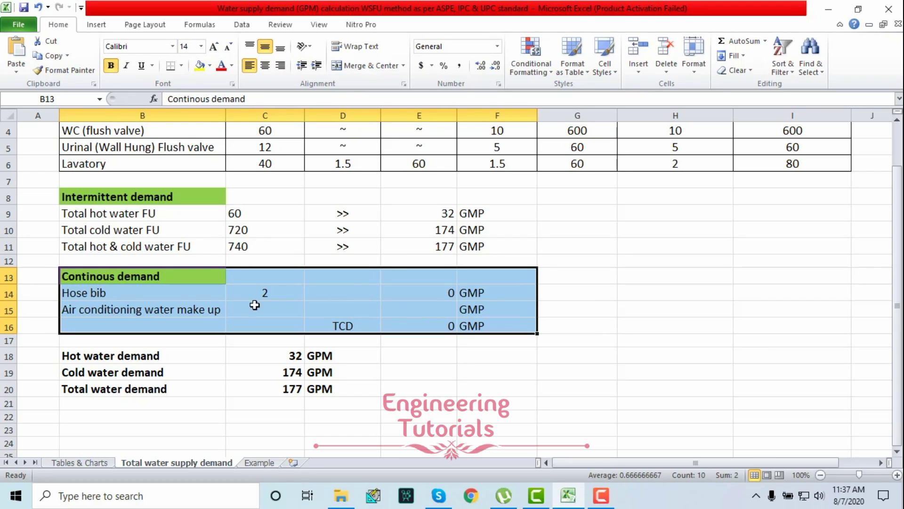
drag(153, 295, 420, 325)
drag(424, 213, 424, 246)
click(114, 295)
click(279, 288)
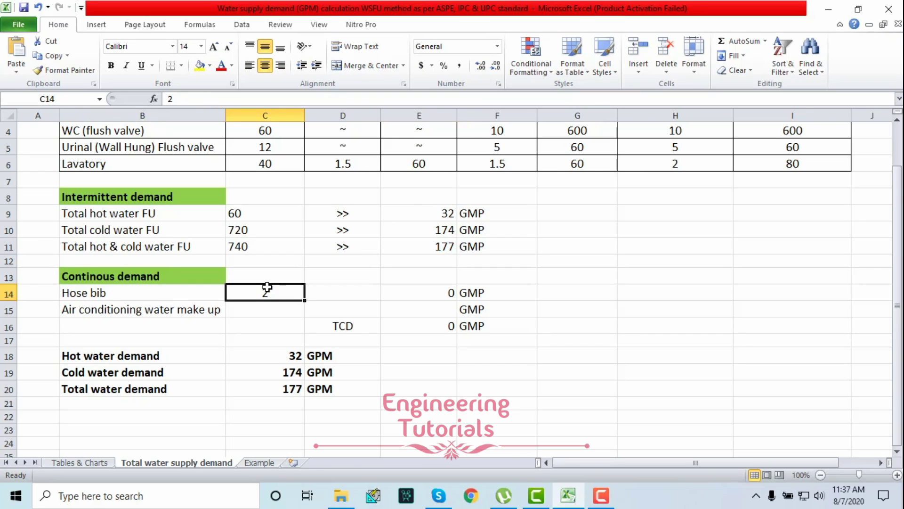
scroll(260, 314, up, 1)
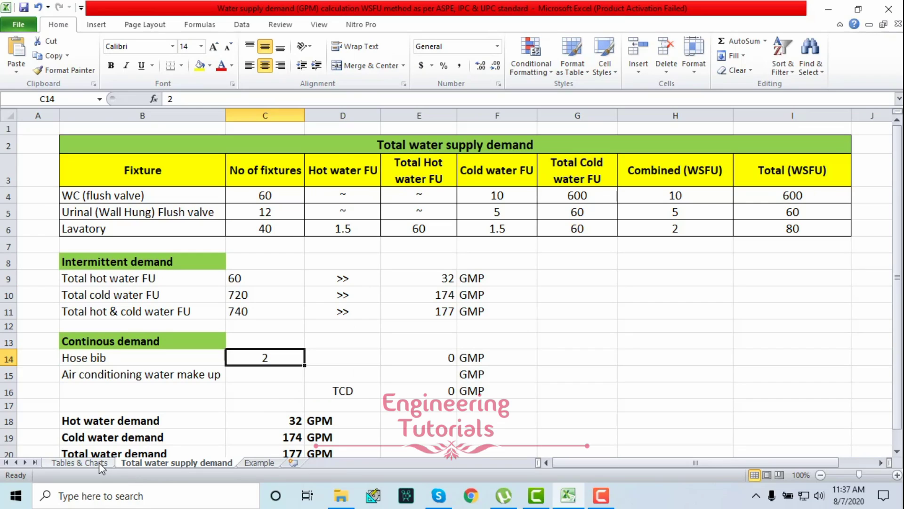
click(344, 374)
click(349, 355)
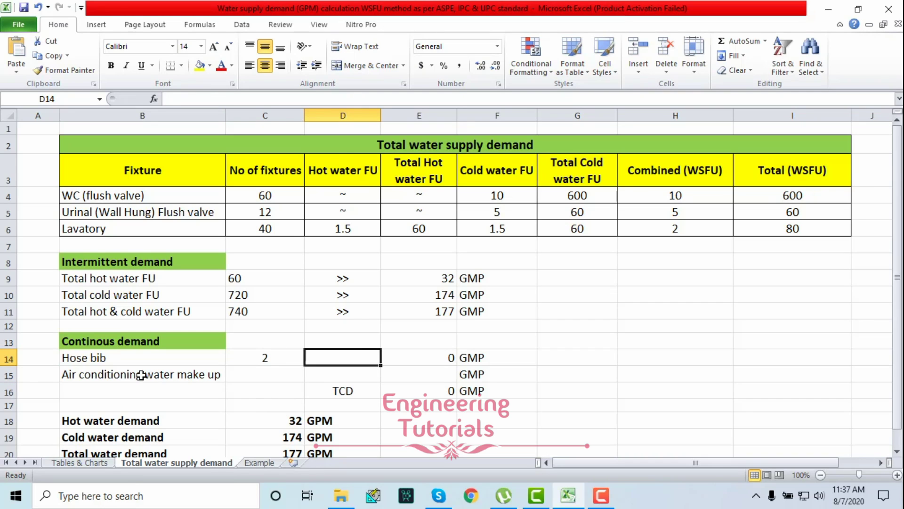
Look up the hose bibb flow rate in Table 13-2 and enter 5 in D14 beside the hose bib quantity.
click(96, 463)
scroll(180, 287, up, 3)
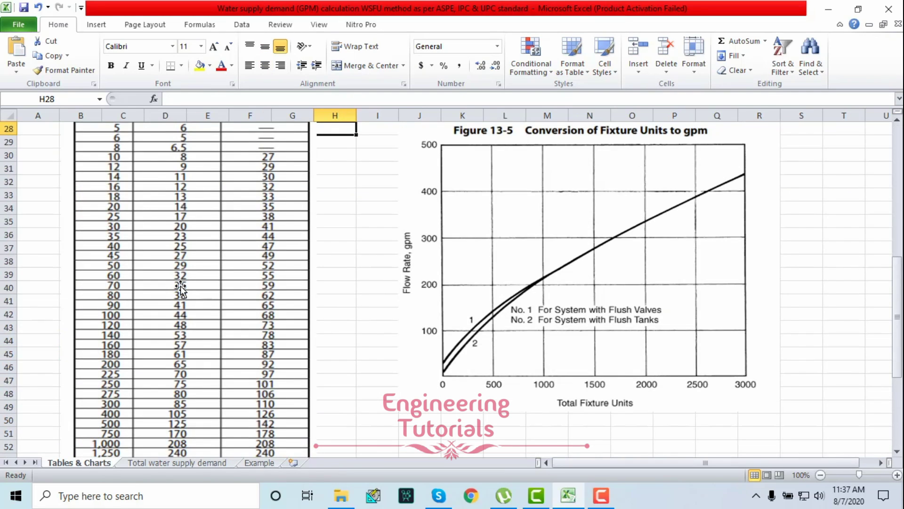
scroll(180, 287, up, 9)
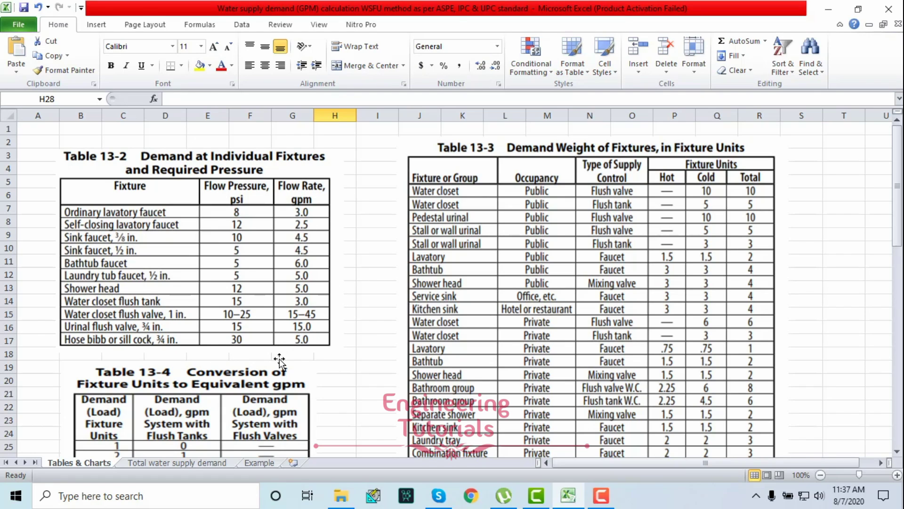
click(257, 466)
click(224, 466)
click(296, 362)
click(329, 356)
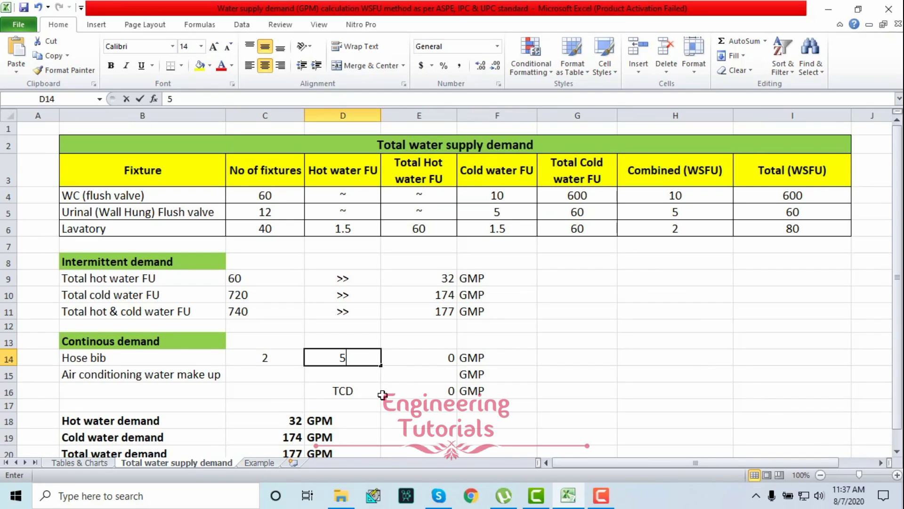
text(5)
key(Return)
click(277, 370)
click(449, 360)
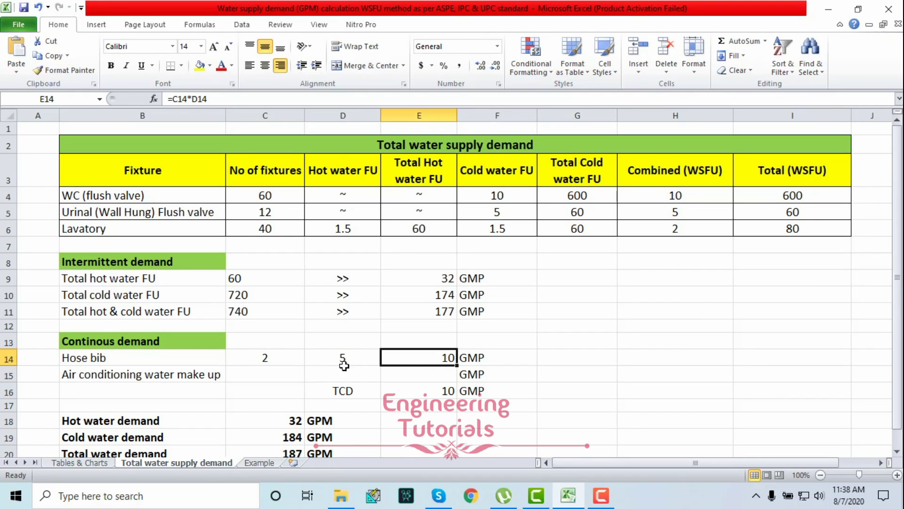
Set the air conditioning water make up in the continuous demand section to 30 gpm in E15.
drag(144, 375, 465, 379)
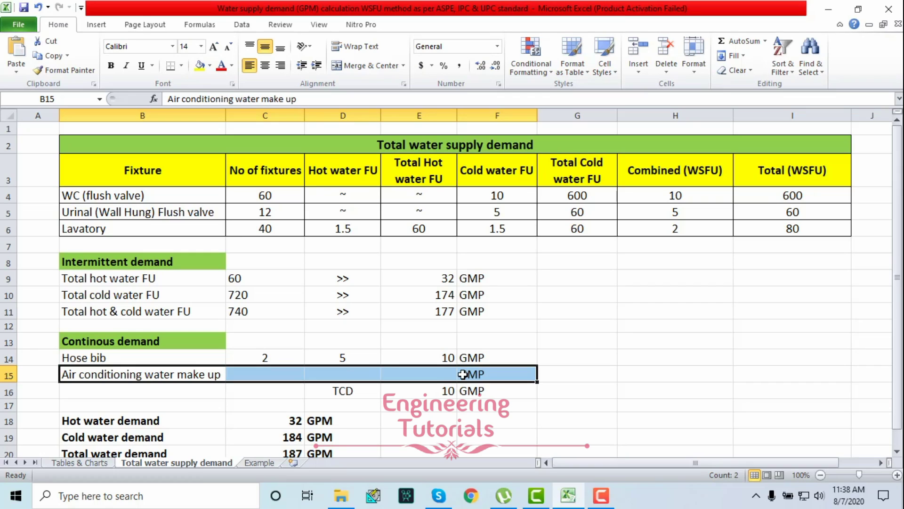
click(384, 389)
drag(187, 374, 464, 372)
scroll(359, 358, down, 1)
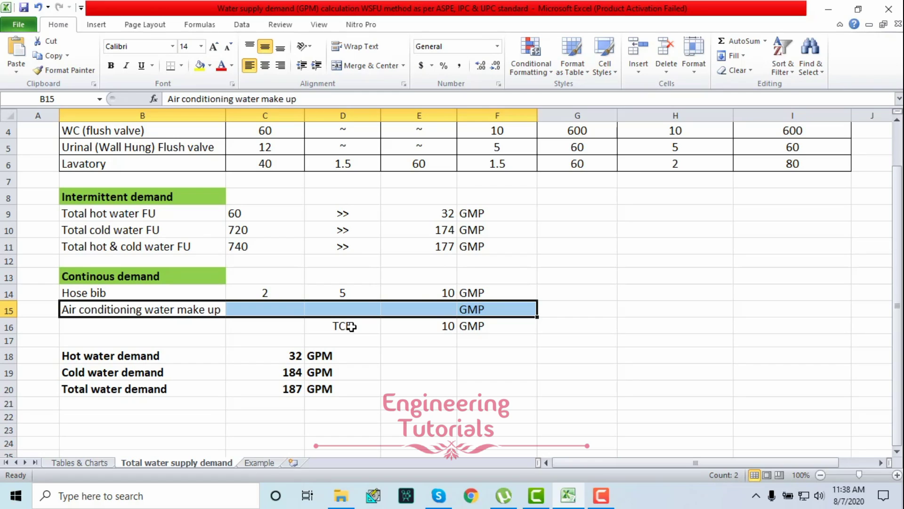
click(438, 310)
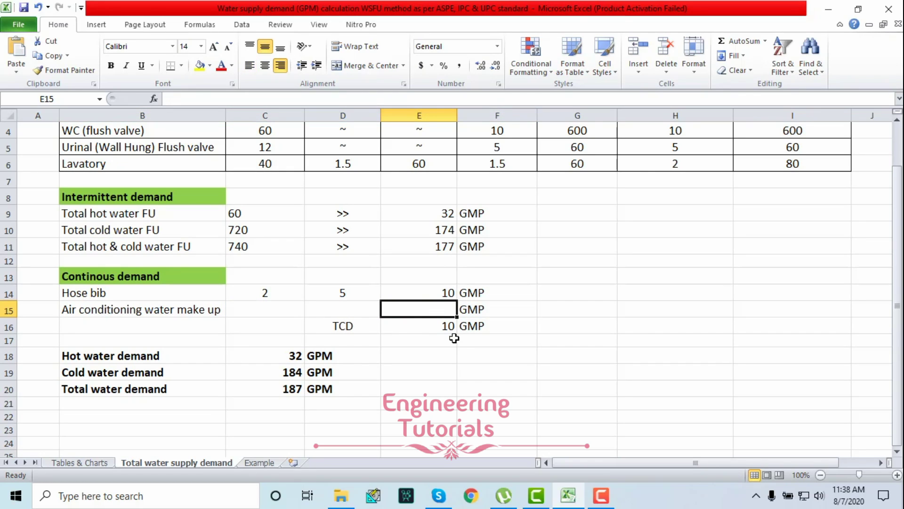
text(30)
key(Return)
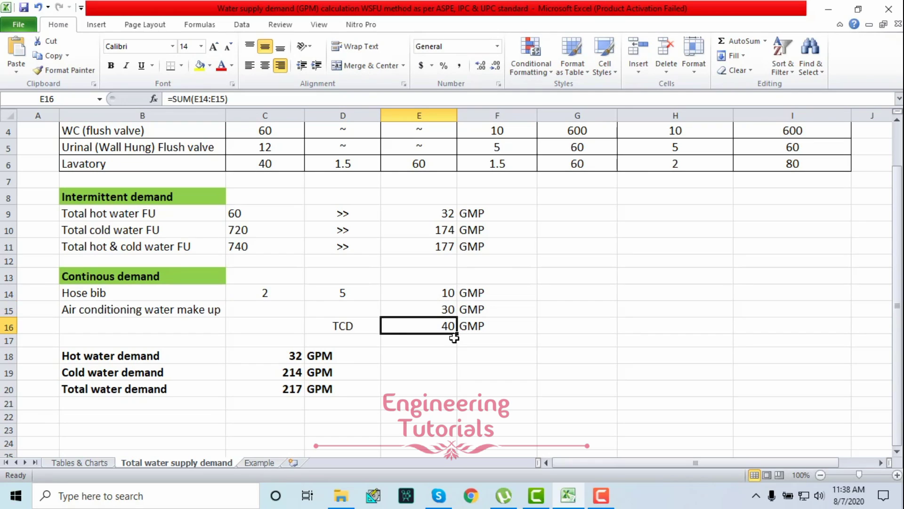
Check how the TCD value is summed from the hose bib and air conditioning water make up demands.
drag(449, 293, 450, 309)
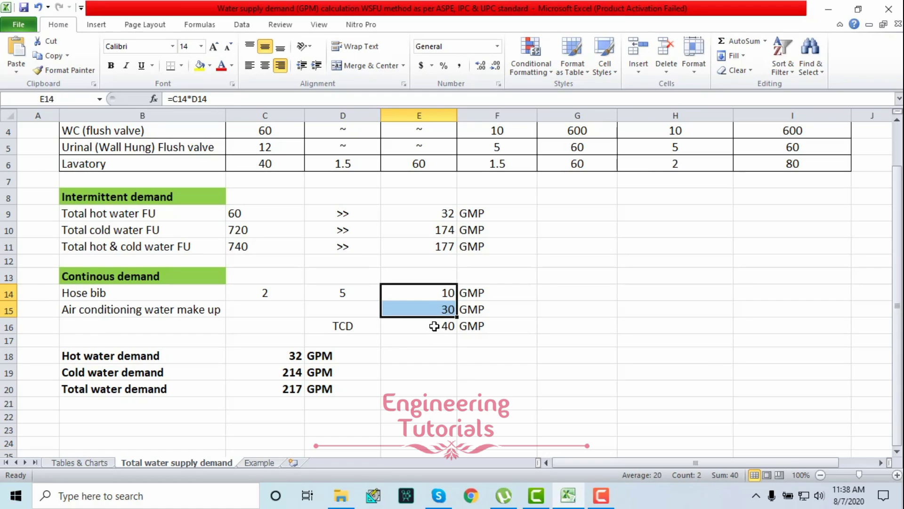
click(434, 326)
click(344, 326)
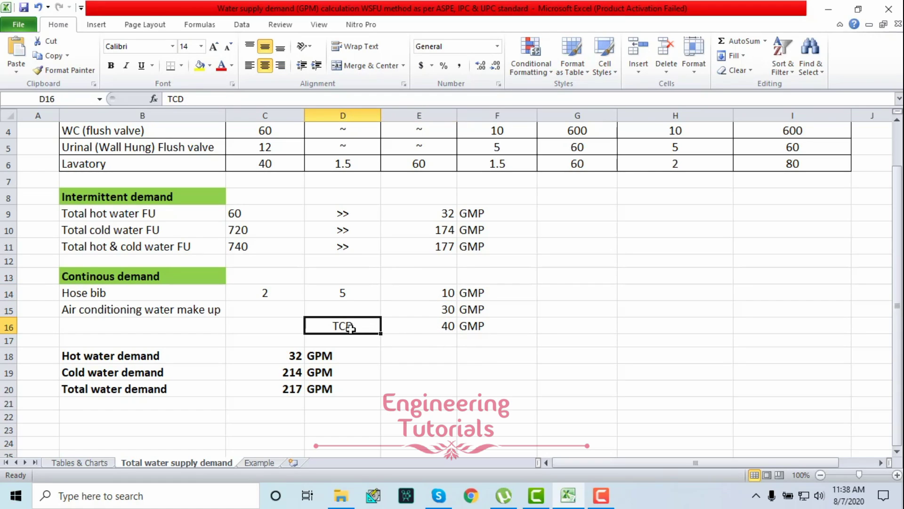
click(438, 298)
click(438, 309)
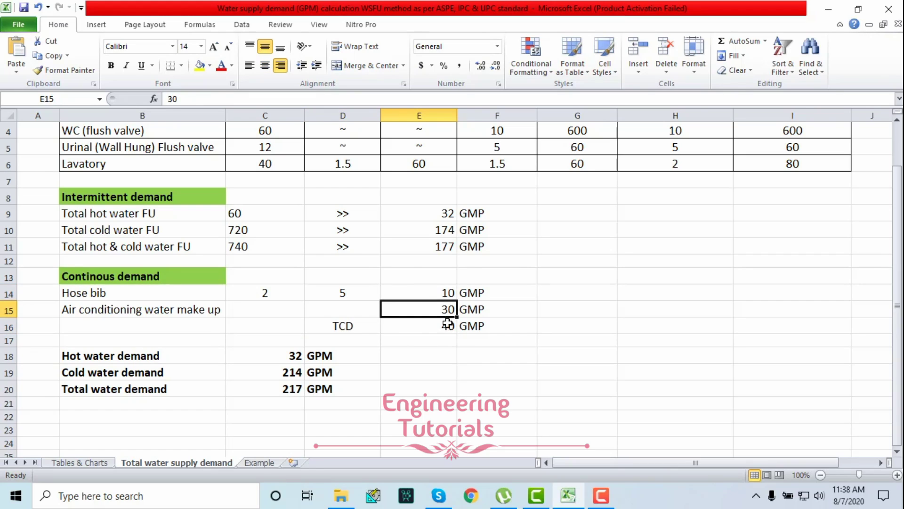
click(448, 326)
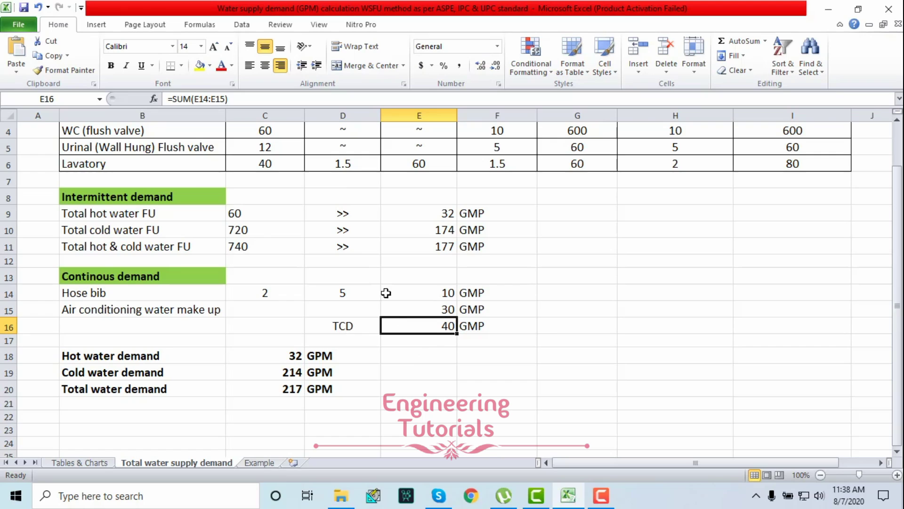
Check how the hot water demand in C18 is taken from the converted hot water intermittent demand in E9.
scroll(380, 295, down, 1)
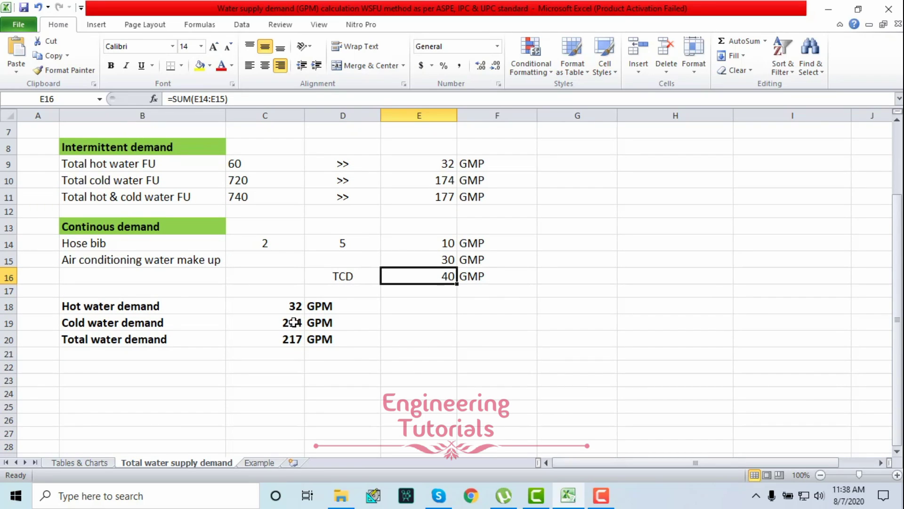
click(288, 307)
drag(121, 317, 325, 306)
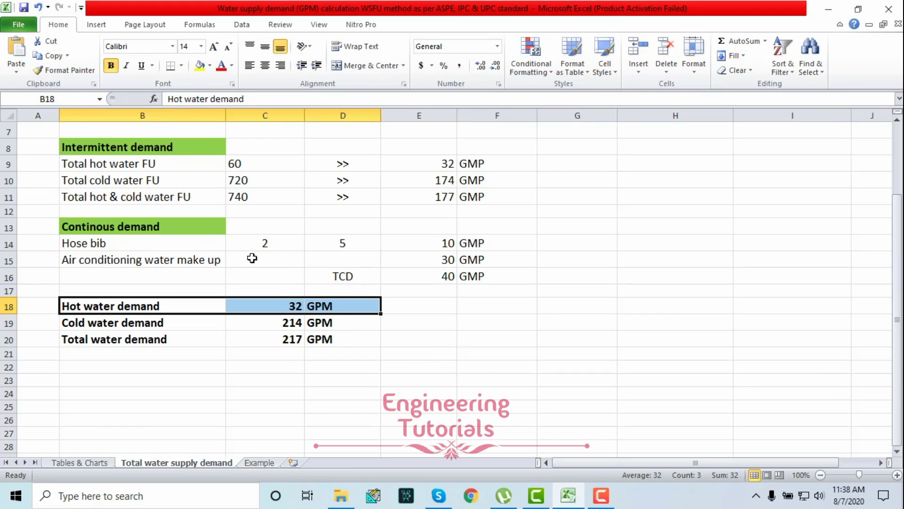
click(157, 302)
scroll(295, 305, up, 2)
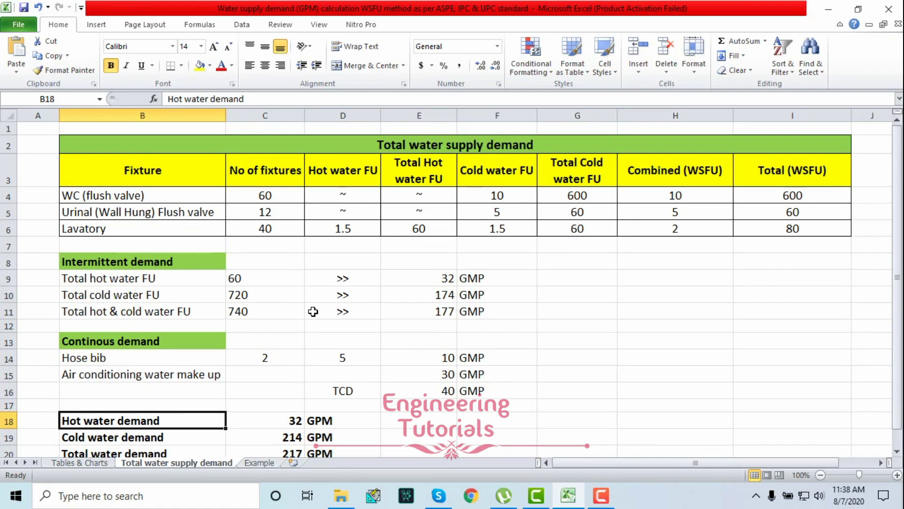
scroll(450, 228, down, 1)
click(448, 213)
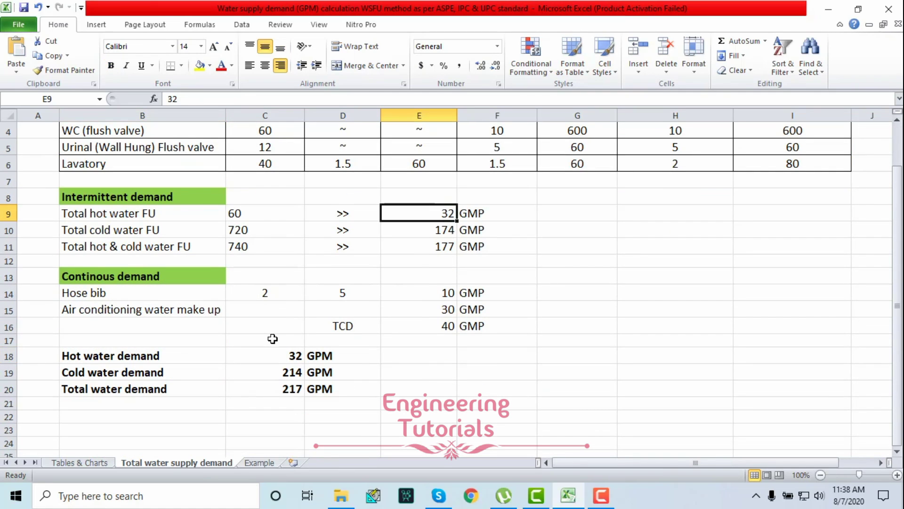
click(282, 357)
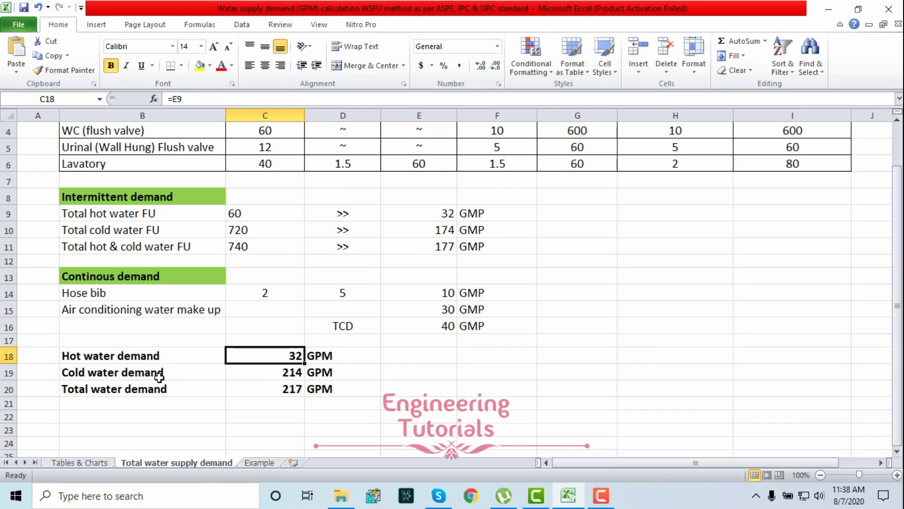
Review the continuous demand section and check how the cold water demand formula in C19 adds E16 to E10.
click(106, 377)
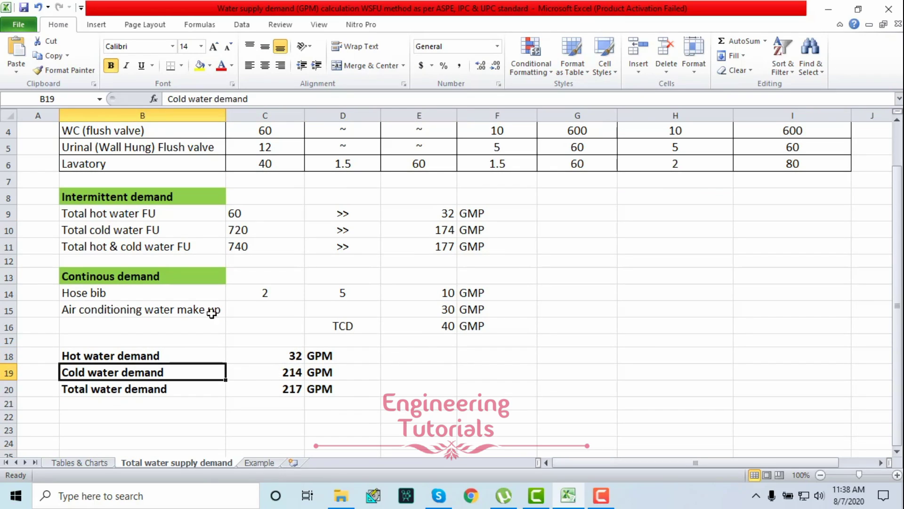
drag(165, 277, 469, 326)
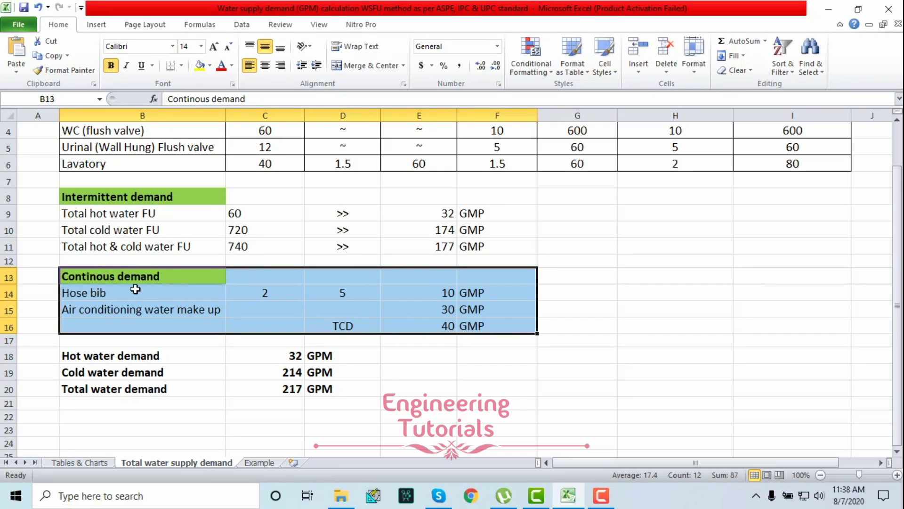
drag(121, 276, 462, 325)
drag(118, 356, 283, 355)
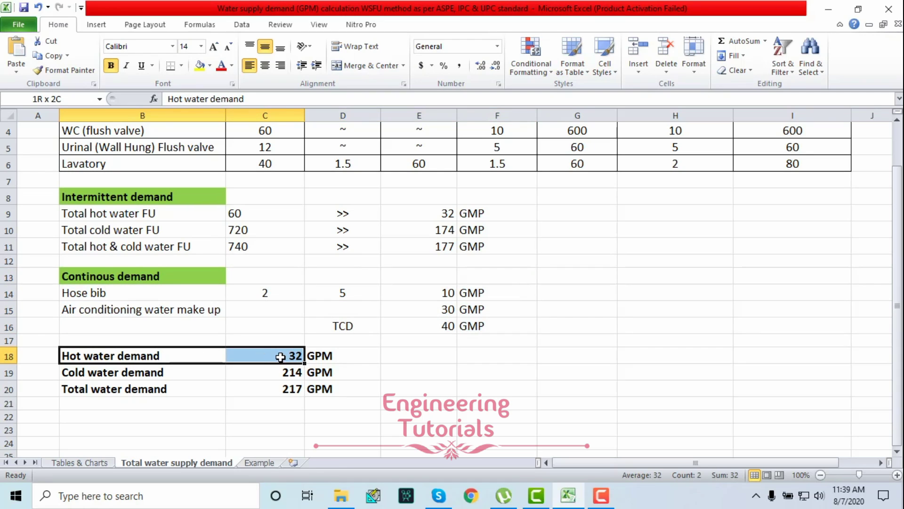
click(446, 219)
drag(120, 370, 295, 370)
drag(117, 278, 465, 326)
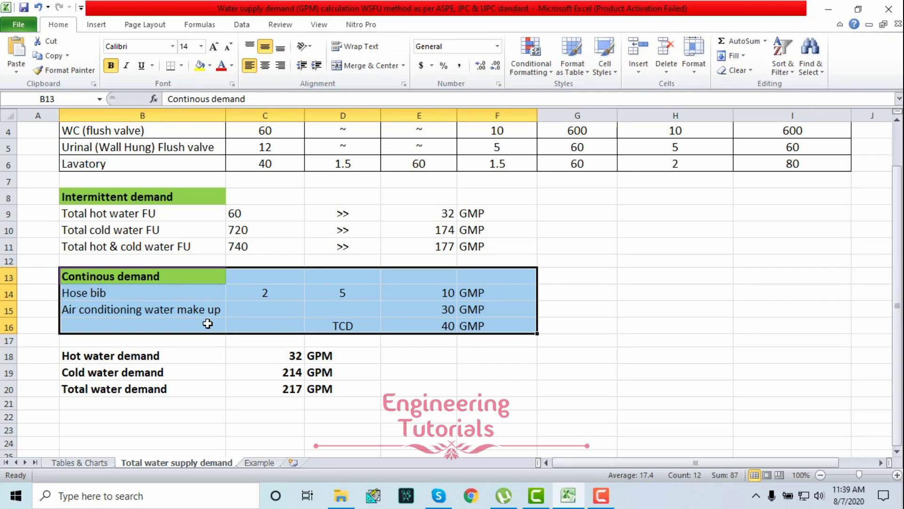
double_click(292, 372)
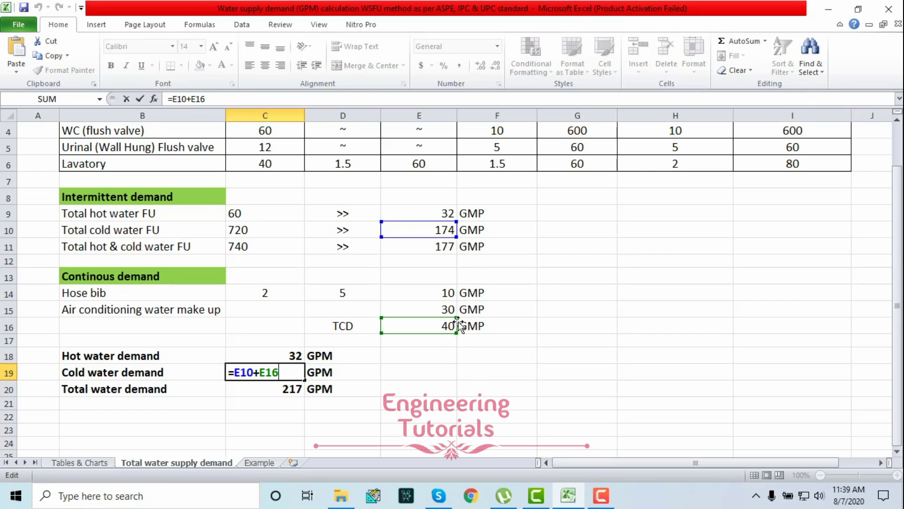
key(Return)
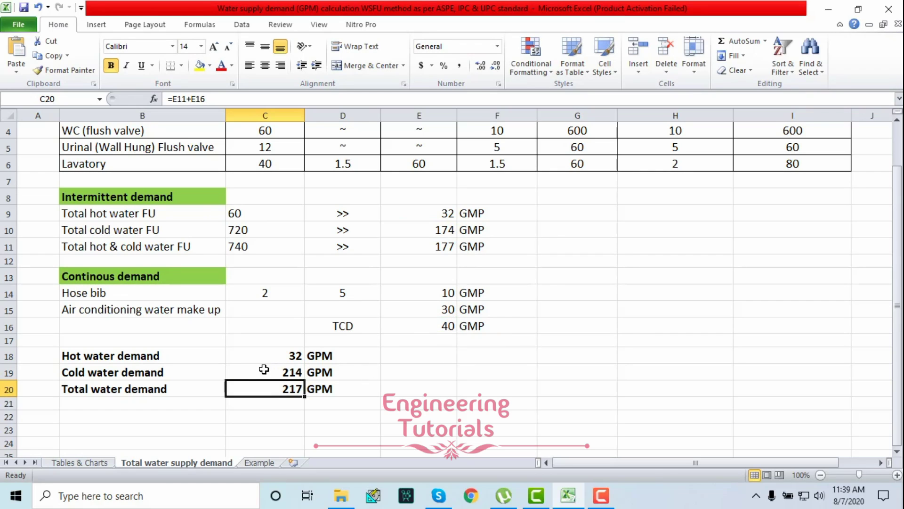
Check how the total water demand formula in C20 adds the TCD to the combined intermittent demand in E11.
drag(265, 369, 343, 371)
drag(112, 391, 300, 391)
click(299, 394)
double_click(296, 388)
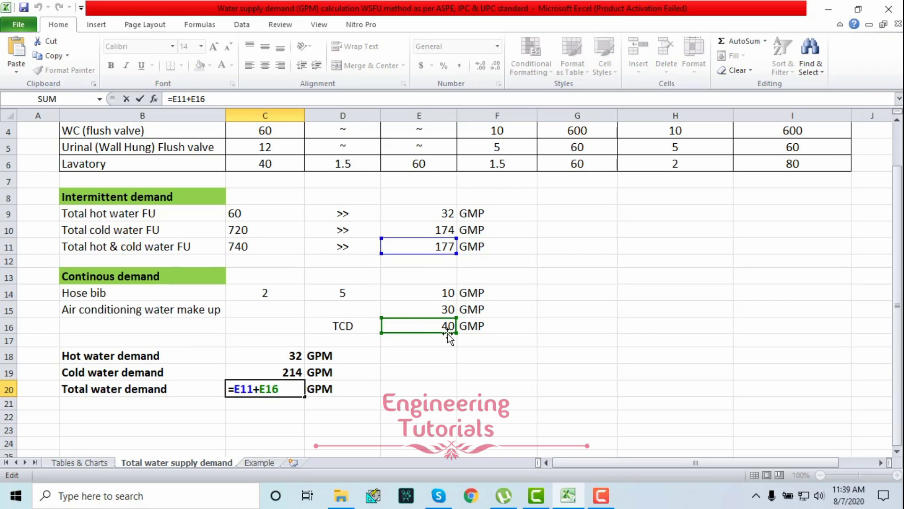
key(Return)
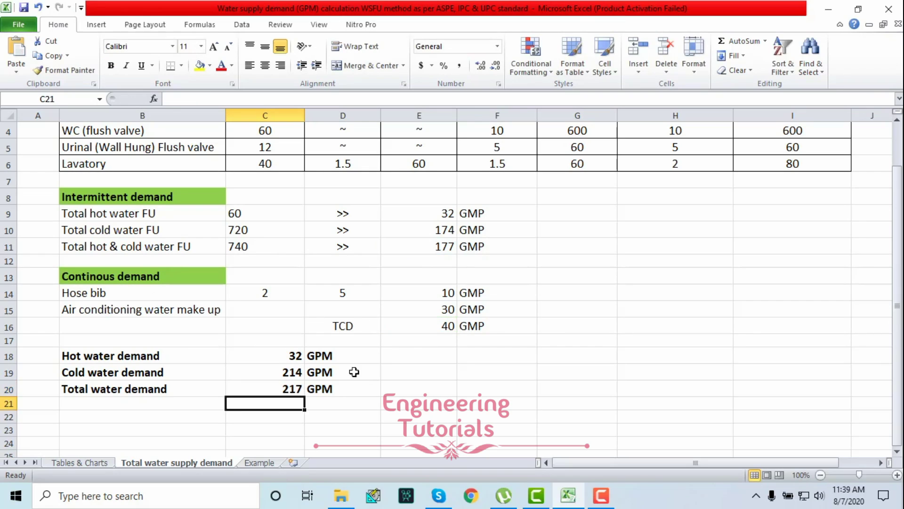
Review the hot, cold and total water demand results in rows 18 to 20.
drag(143, 394, 327, 387)
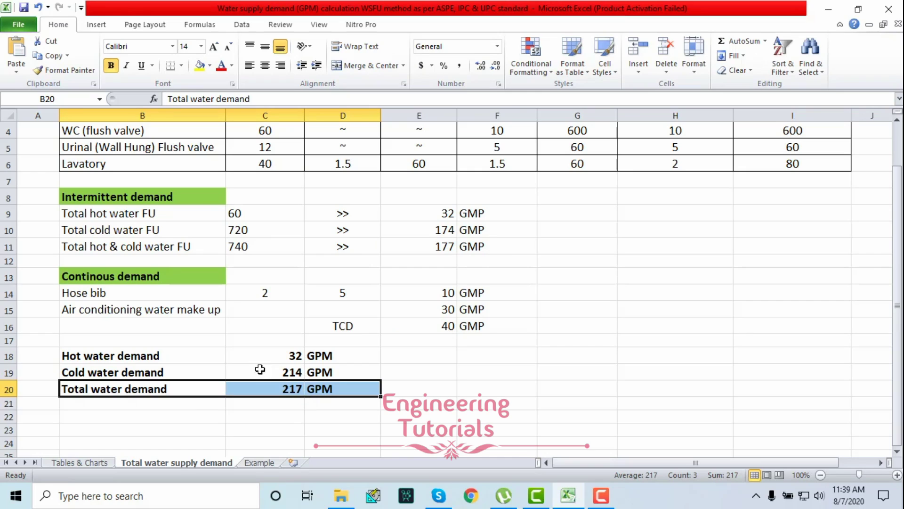
drag(157, 359, 334, 393)
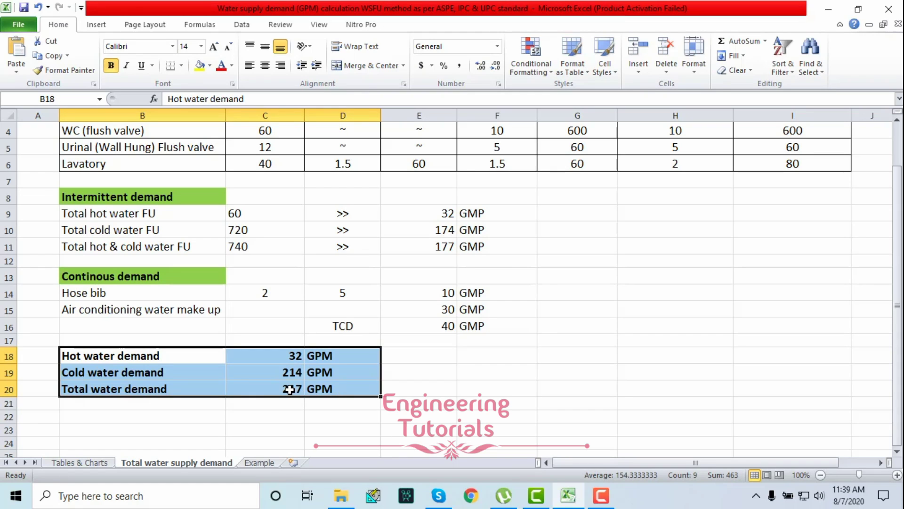
click(211, 386)
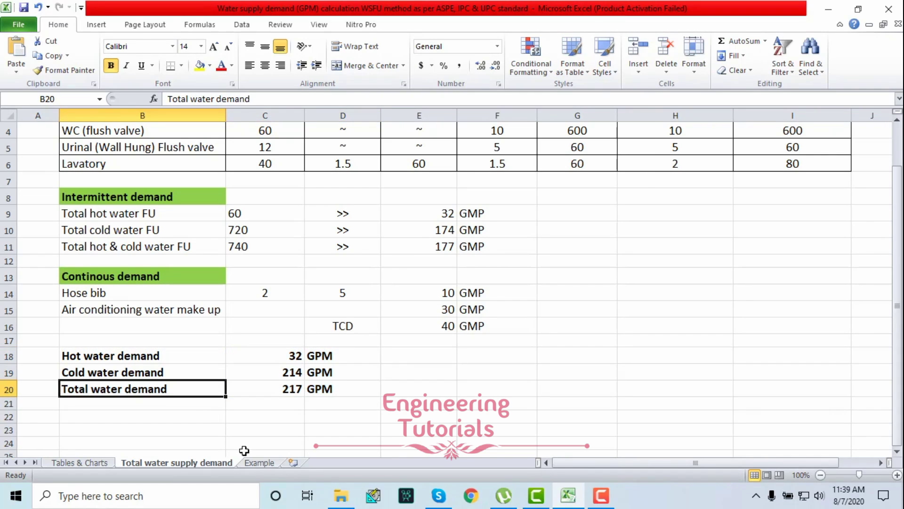
Relate the total water demand in row 20 to the main supply and booster pump in Figure 14-1 on the Example sheet.
click(260, 464)
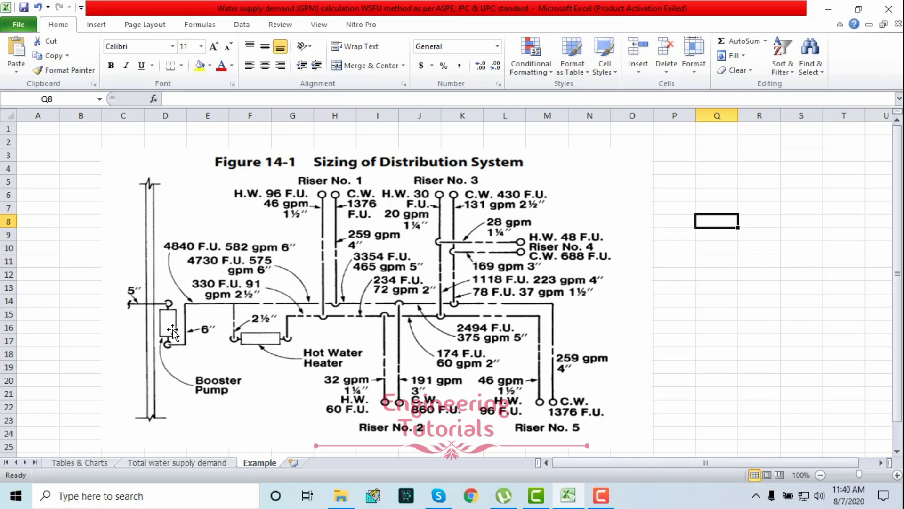
click(135, 464)
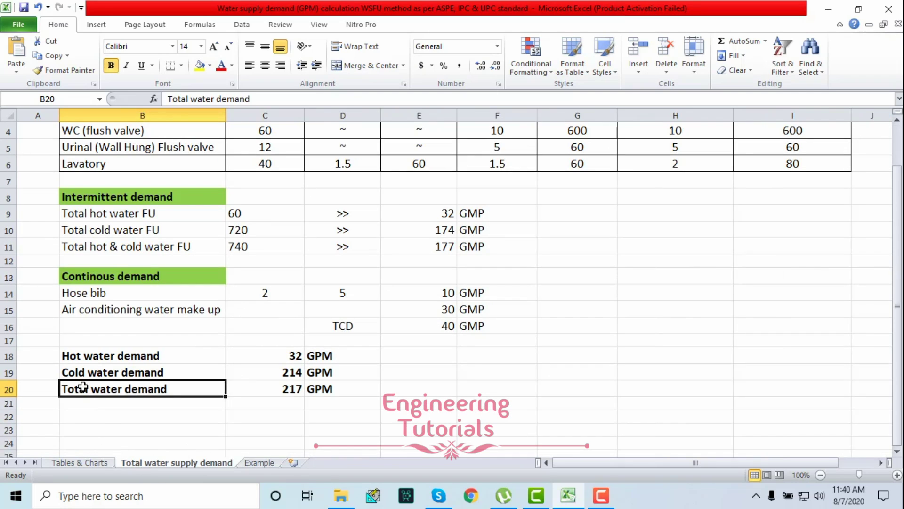
drag(243, 386, 322, 386)
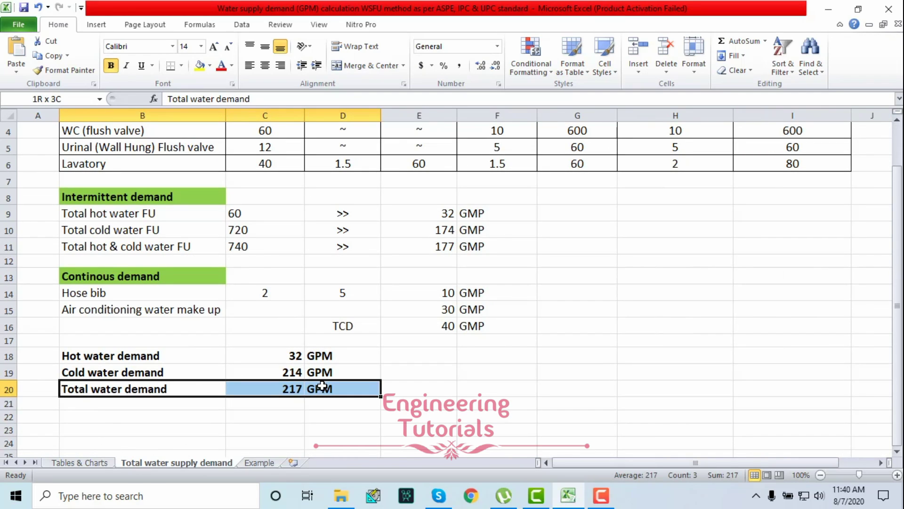
click(255, 463)
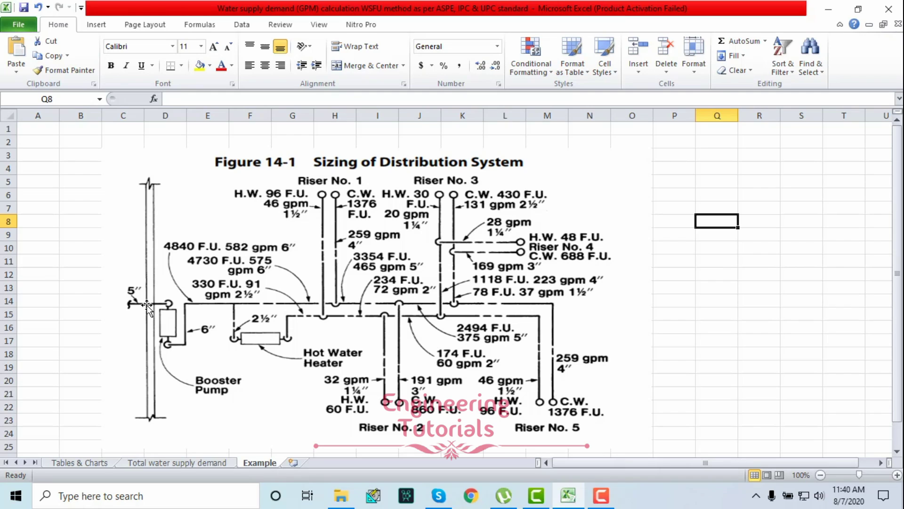
click(178, 462)
drag(118, 389, 313, 390)
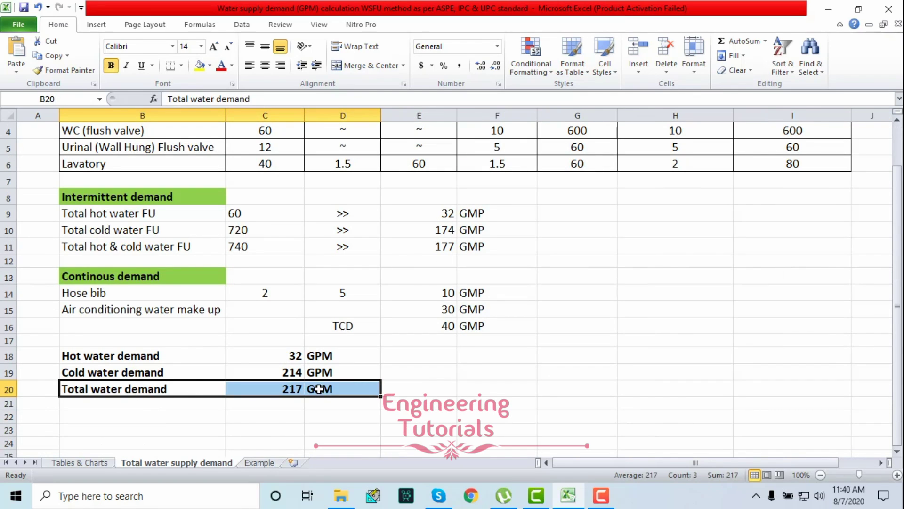
click(252, 462)
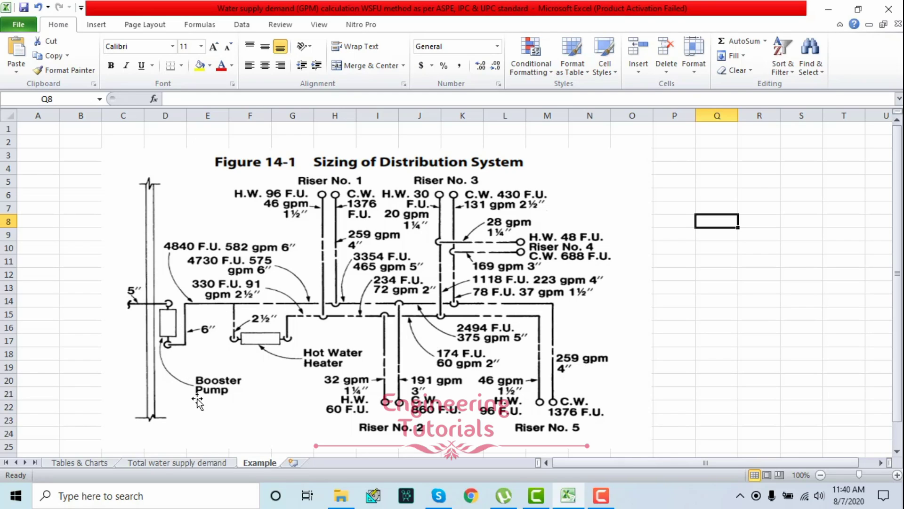
click(163, 462)
drag(123, 391, 331, 385)
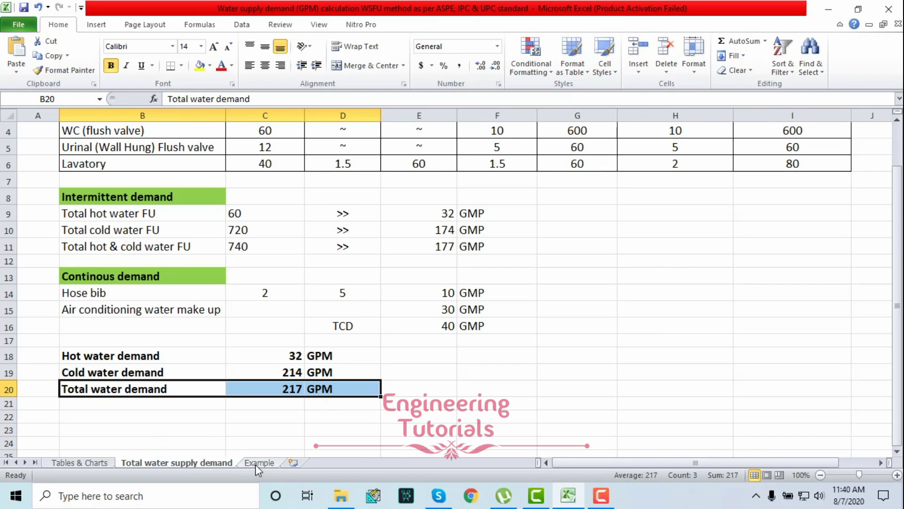
drag(99, 389, 323, 383)
click(258, 462)
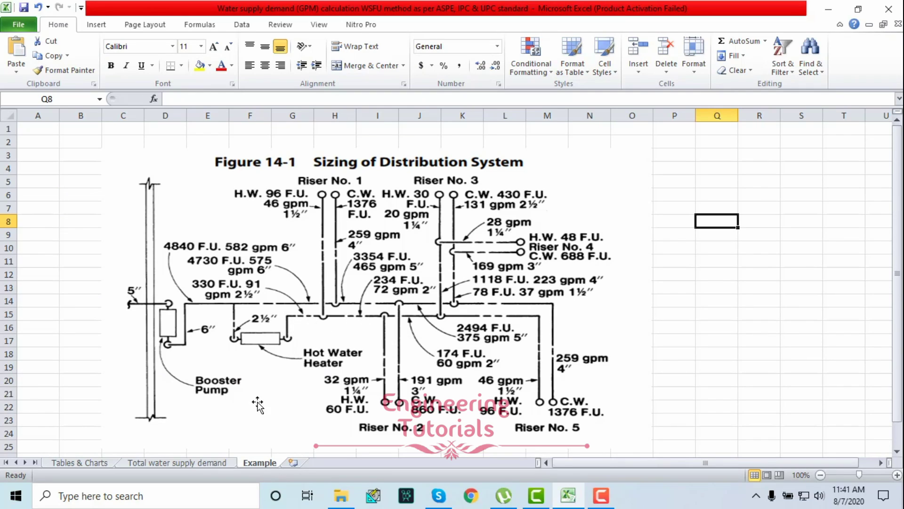
Relate the hot water demand in row 18 to the hot water heater piping in the Figure 14-1 distribution system.
click(101, 463)
click(177, 463)
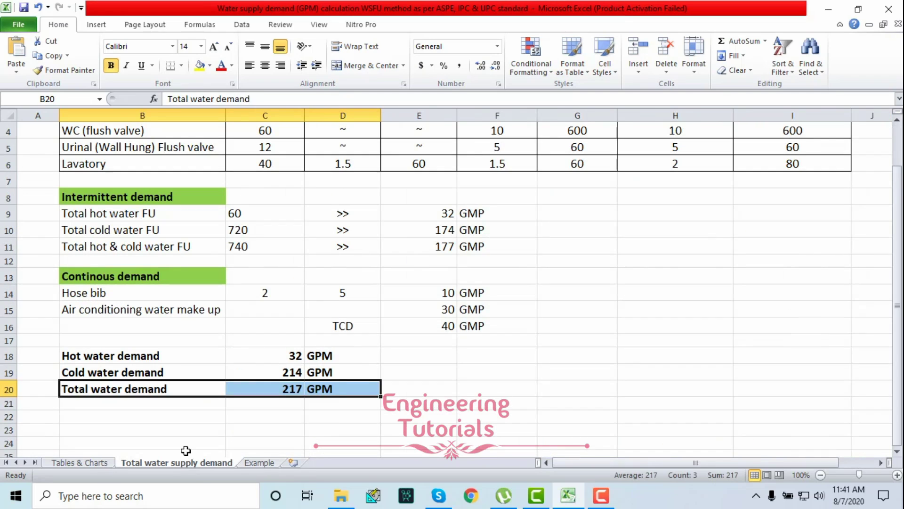
drag(147, 355, 320, 356)
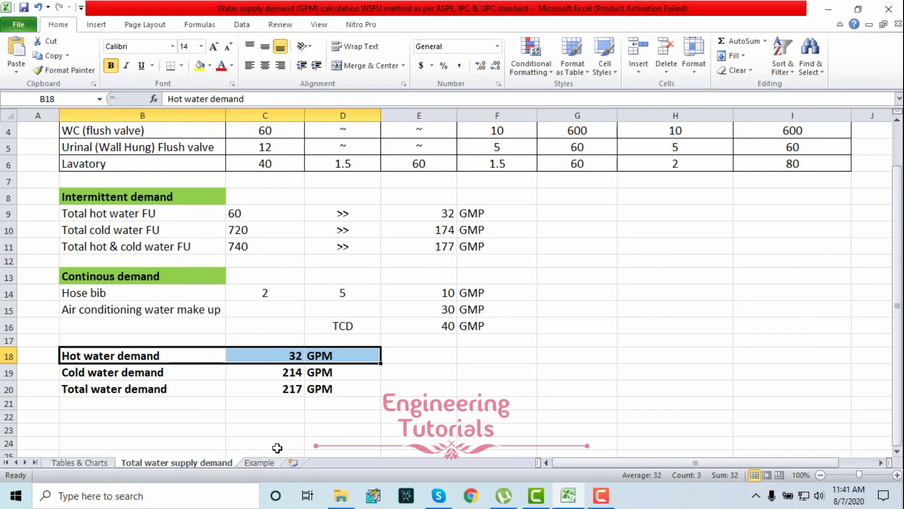
click(258, 463)
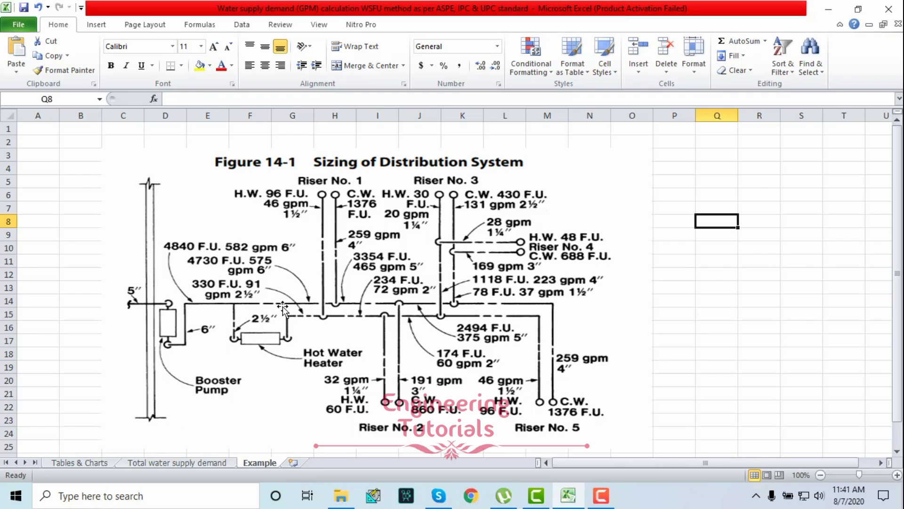
Return to the Total water supply demand sheet and review the cold water demand along with the other final demands.
click(177, 463)
drag(141, 372, 311, 370)
drag(133, 356, 325, 388)
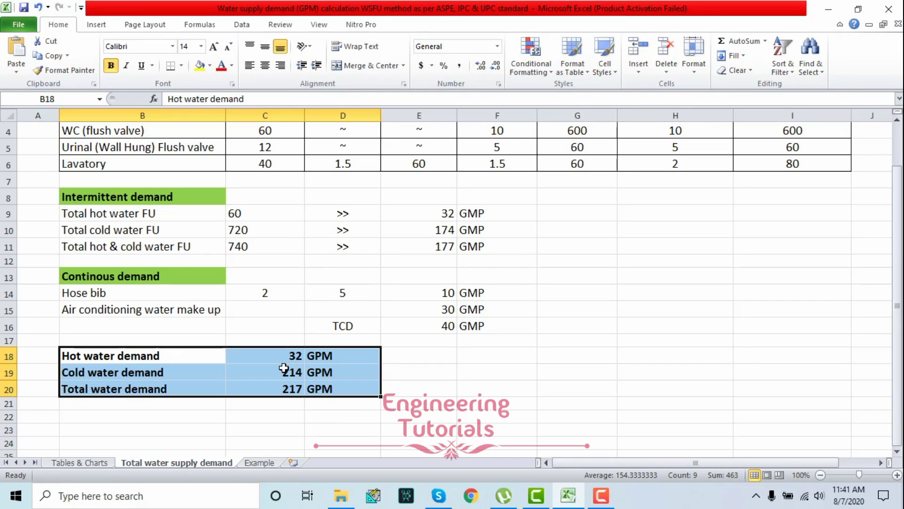
click(214, 377)
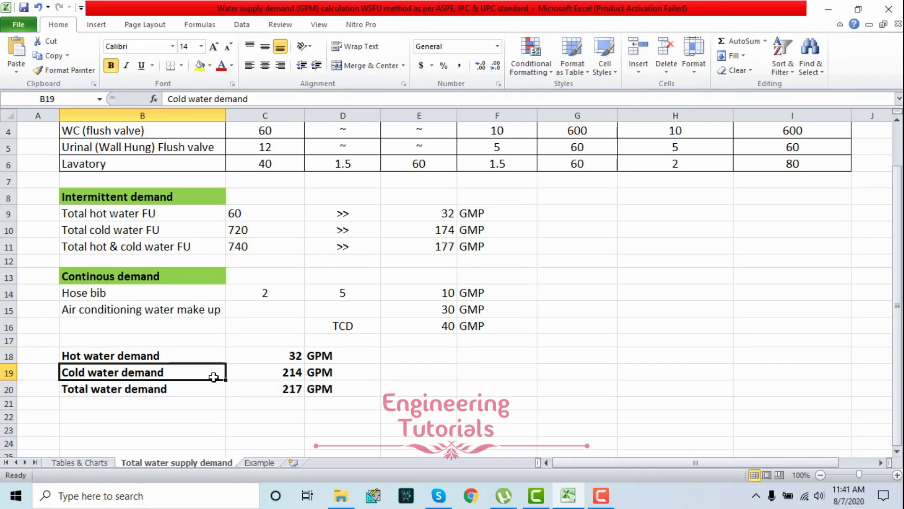